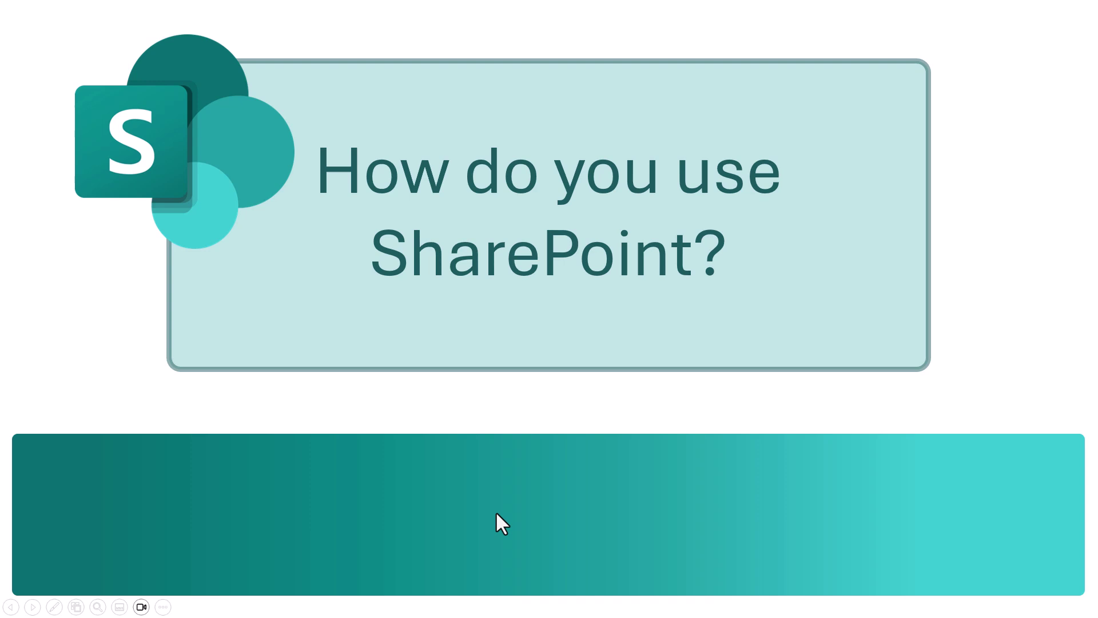
# Step: Show the 17-response SharePoint usage poll full screen, then exit and switch to Microsoft 365 home
pyautogui.click(496, 511)
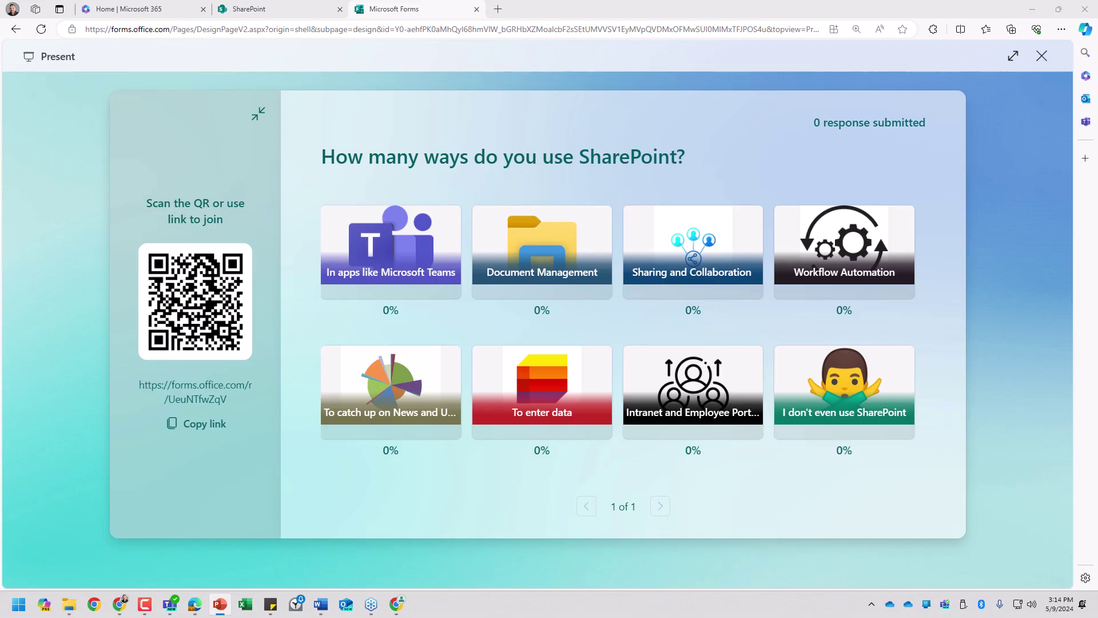
pyautogui.click(1014, 56)
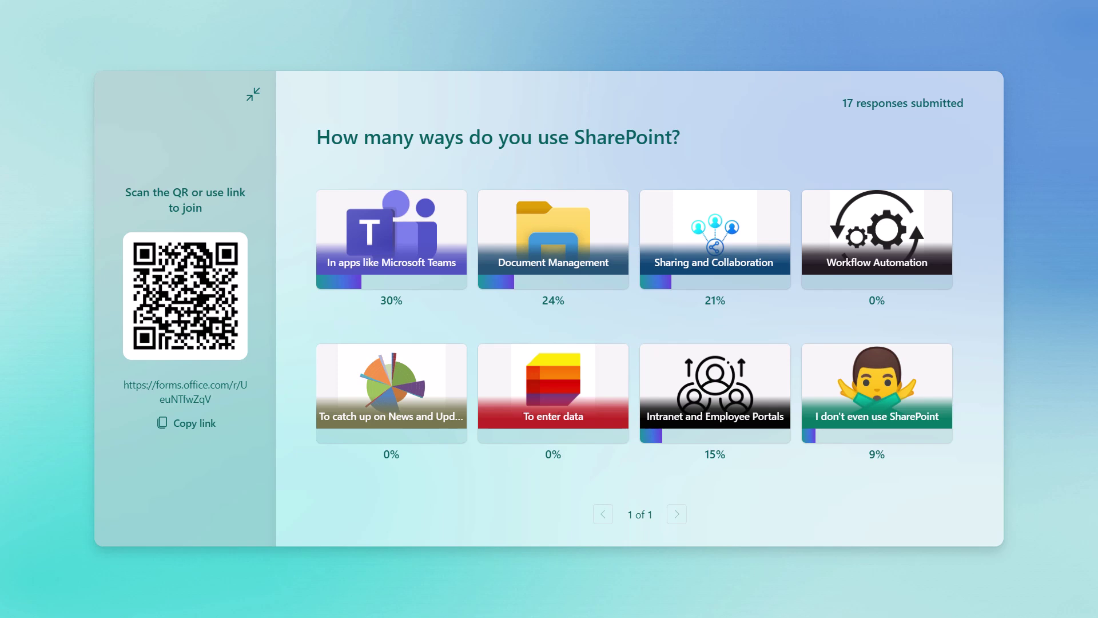
pyautogui.press('Escape')
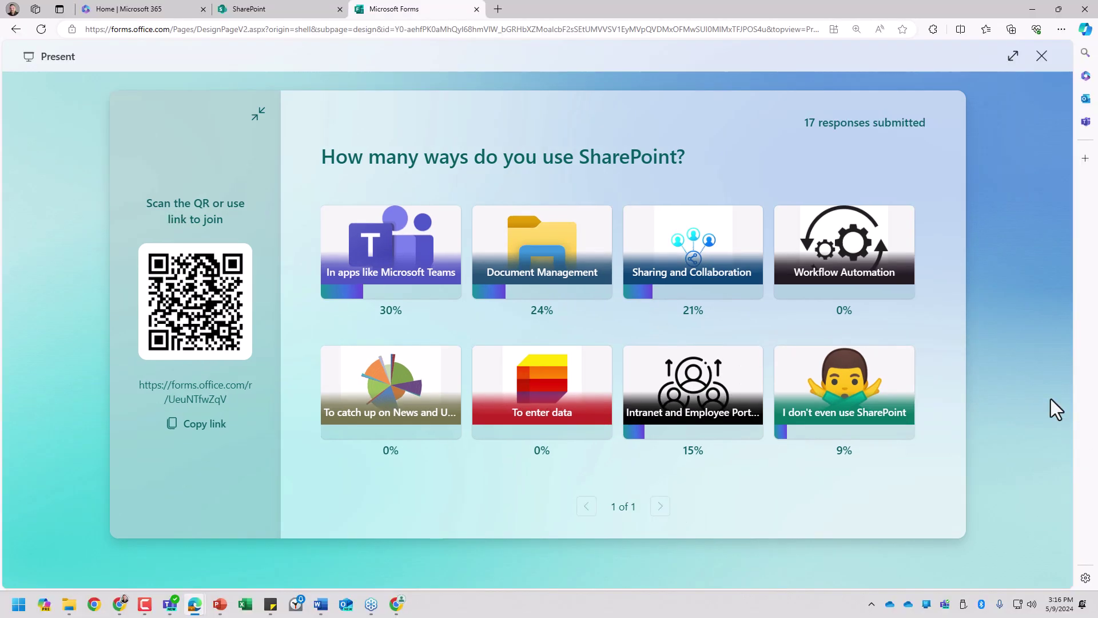
pyautogui.click(145, 9)
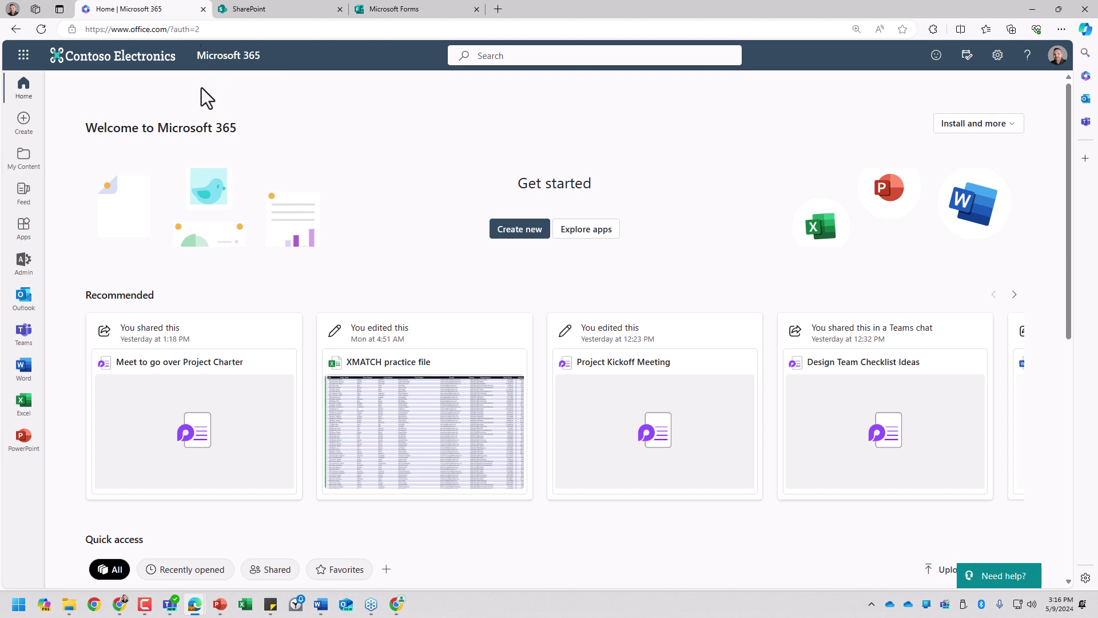
# Step: Open SharePoint from the Microsoft 365 app launcher
pyautogui.click(23, 57)
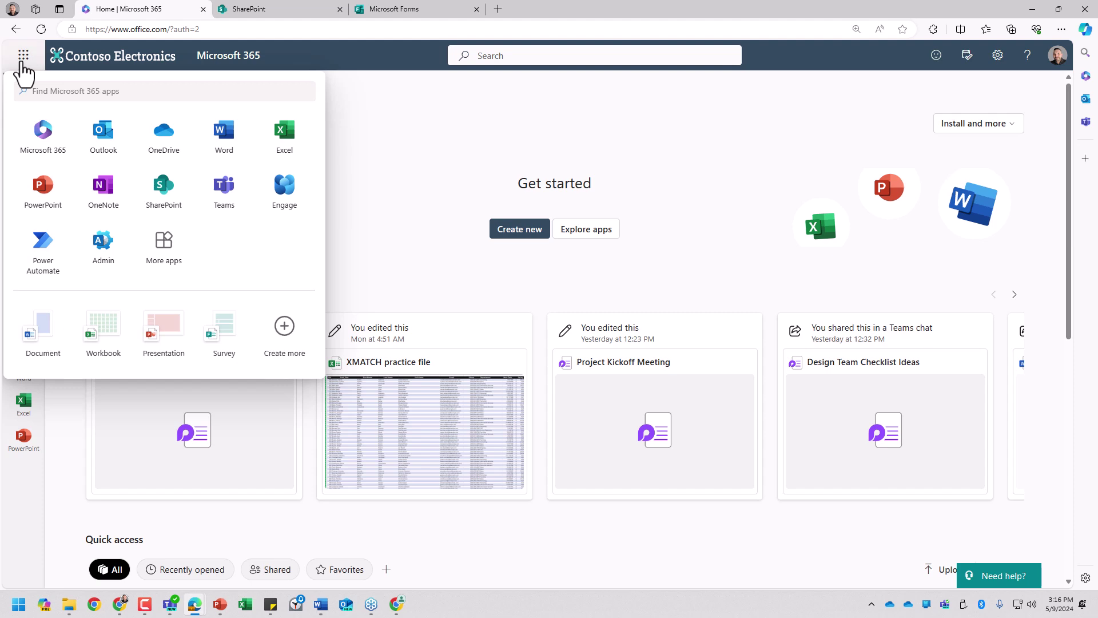
pyautogui.click(163, 191)
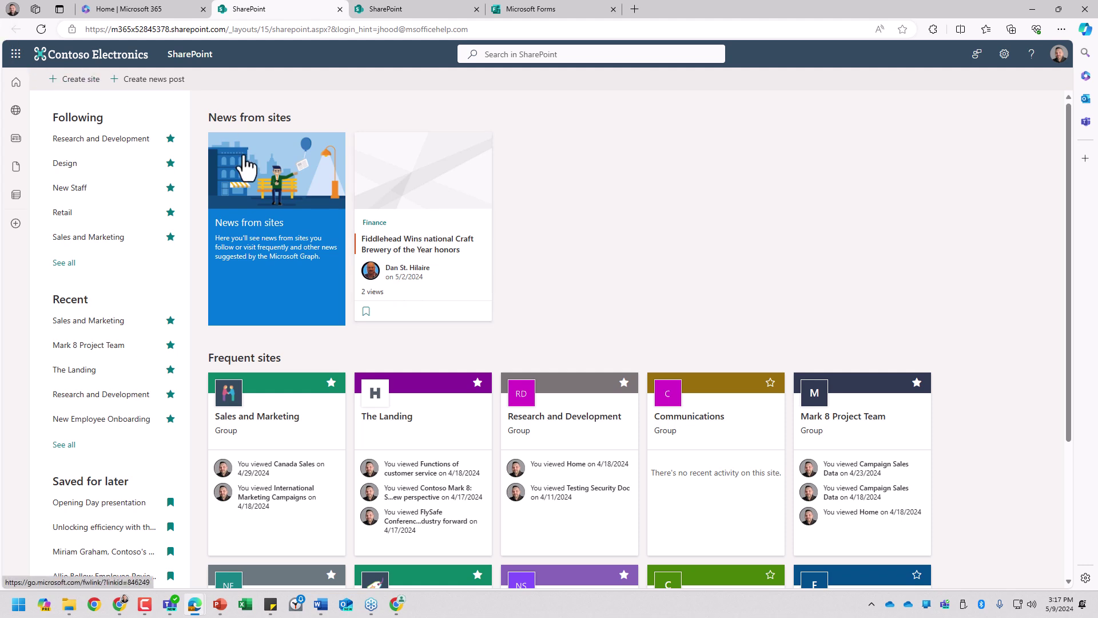
pyautogui.click(72, 79)
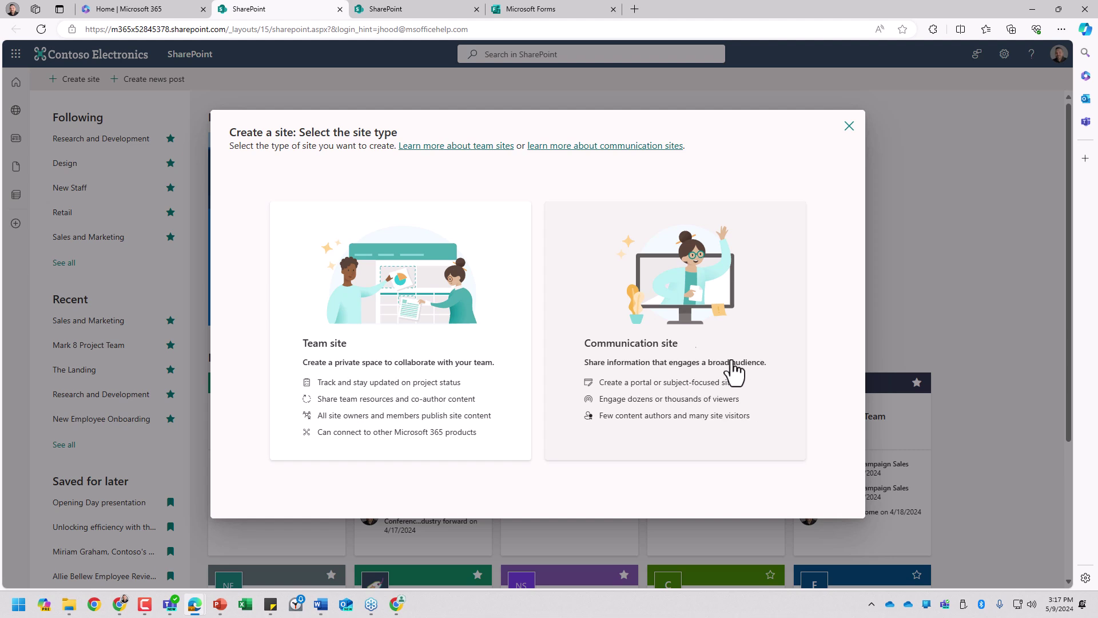
pyautogui.click(435, 309)
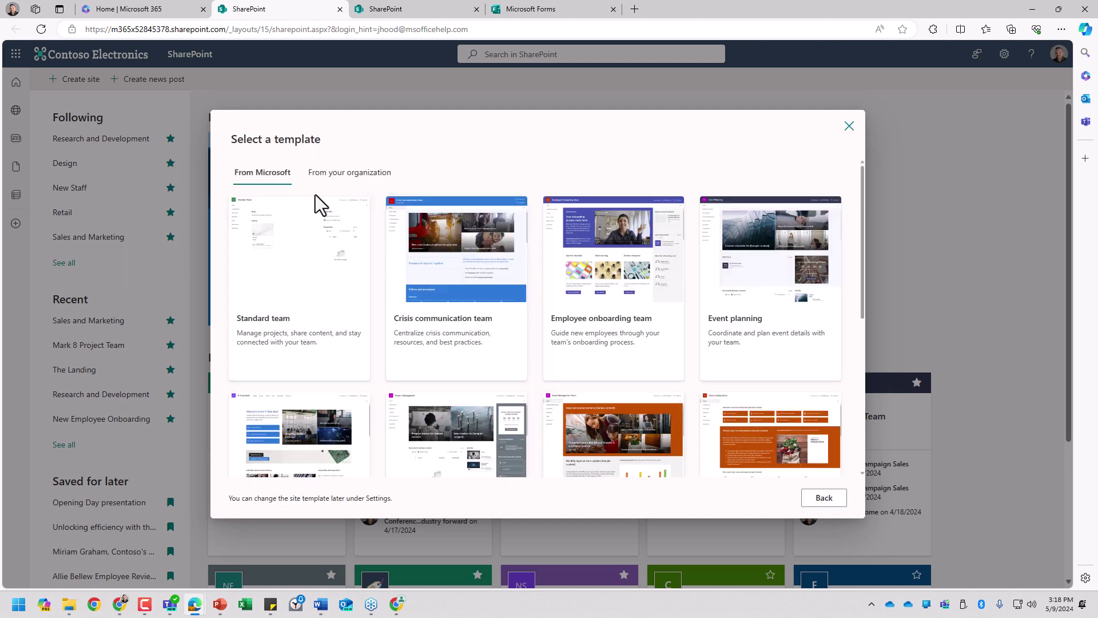
pyautogui.click(334, 175)
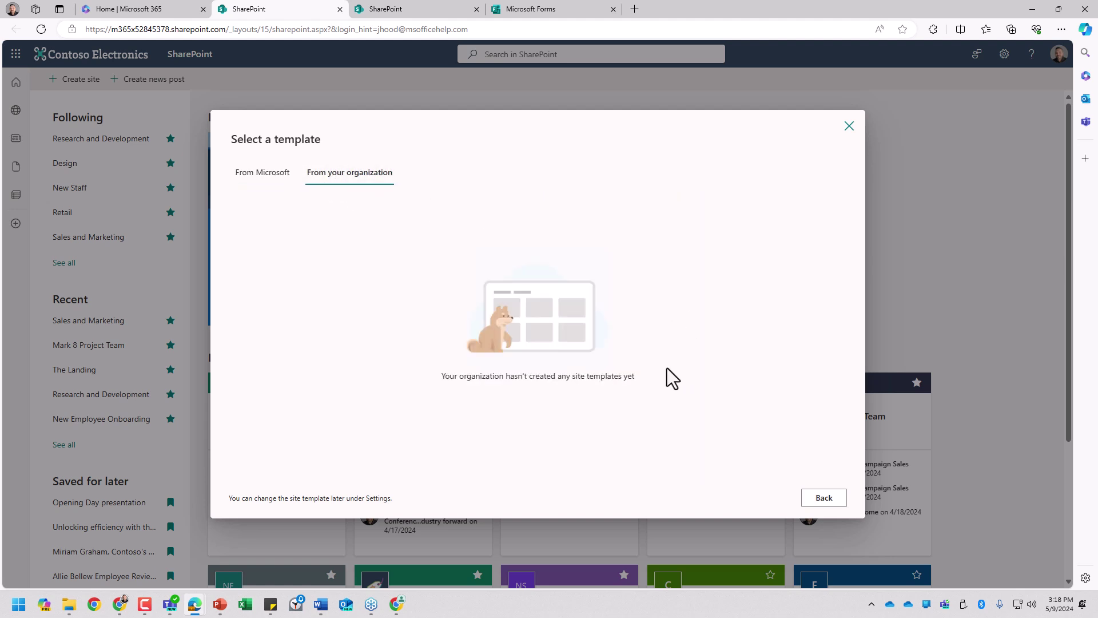
pyautogui.click(272, 185)
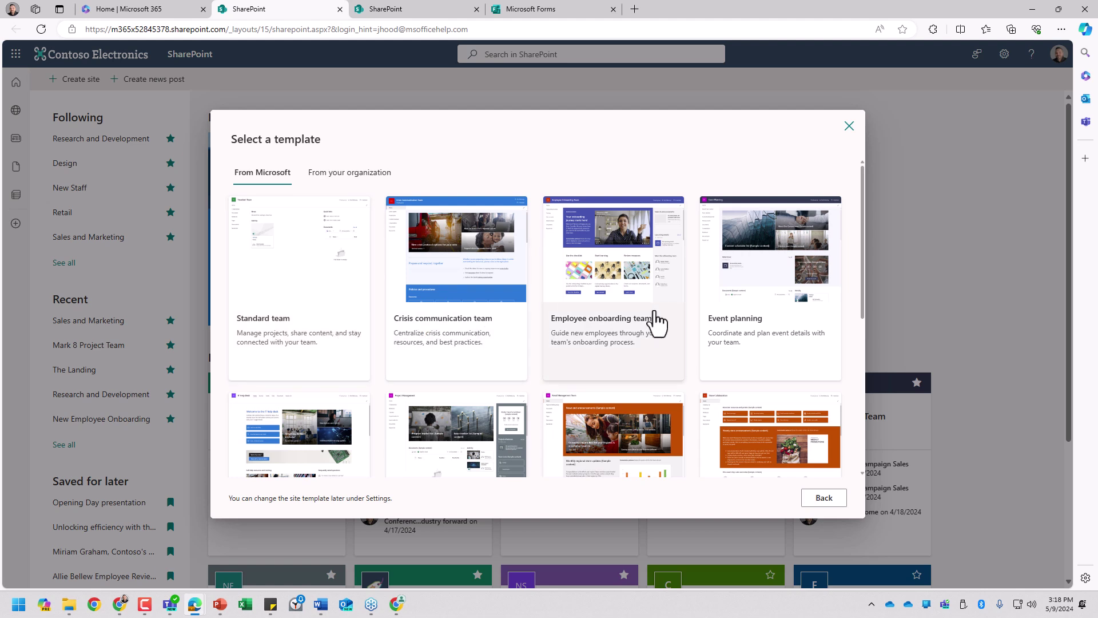
pyautogui.scroll(-1, 662, 325)
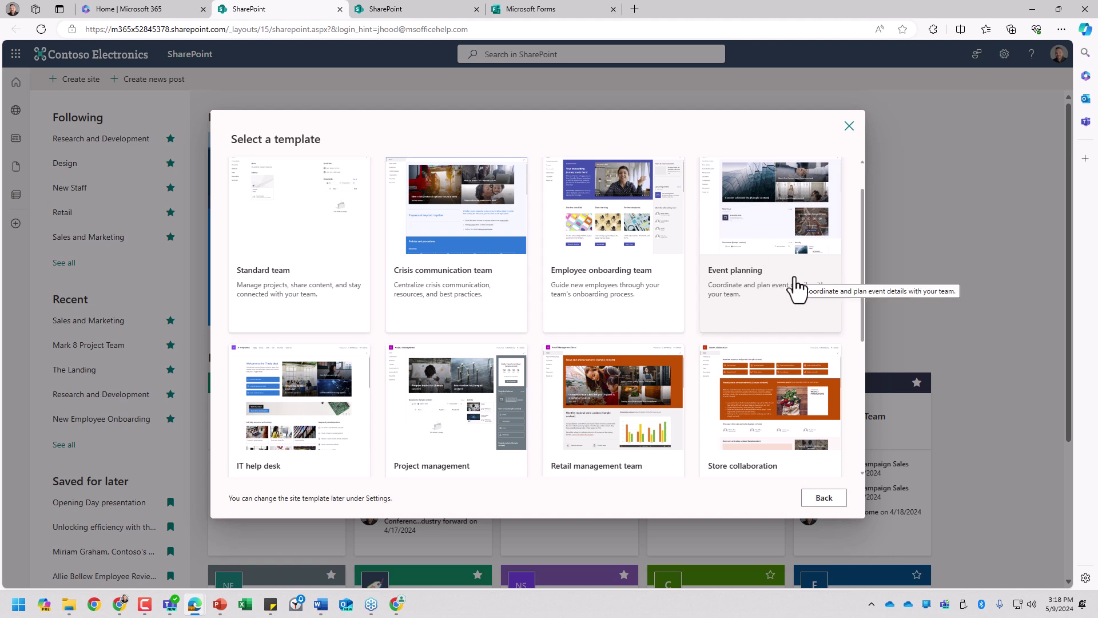
pyautogui.scroll(-3, 781, 247)
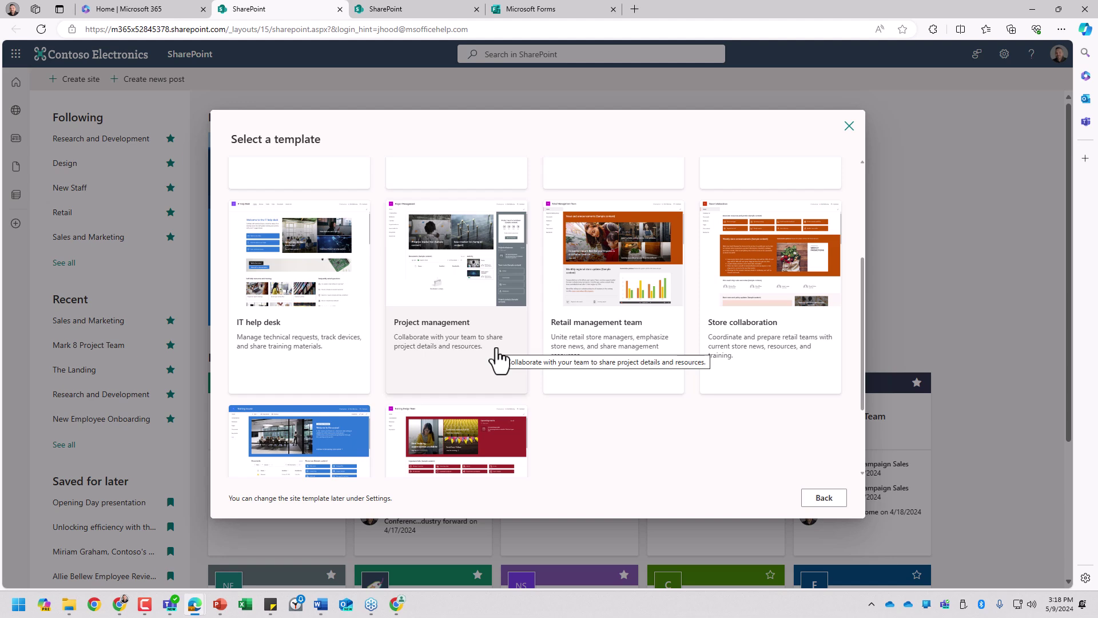
pyautogui.scroll(-2, 575, 375)
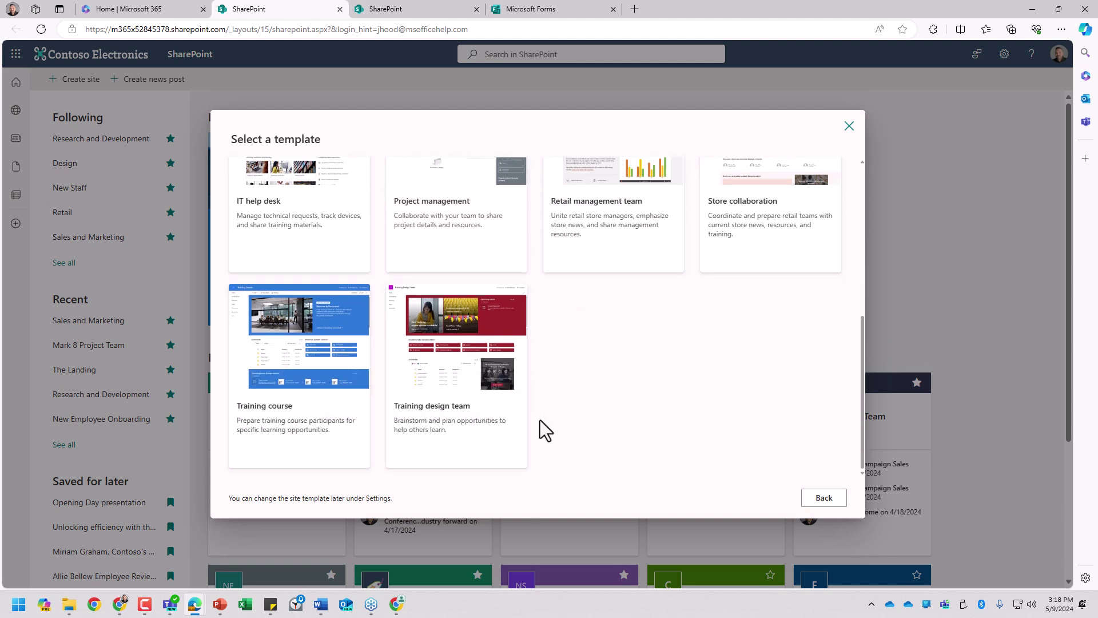
pyautogui.scroll(5, 545, 429)
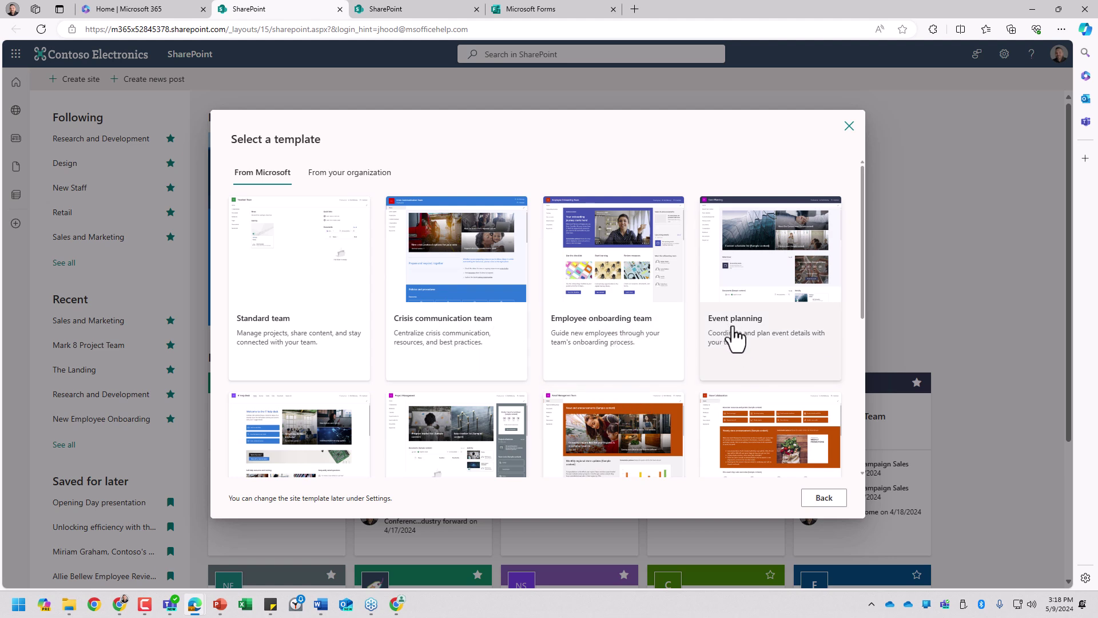
pyautogui.click(849, 126)
pyautogui.click(632, 342)
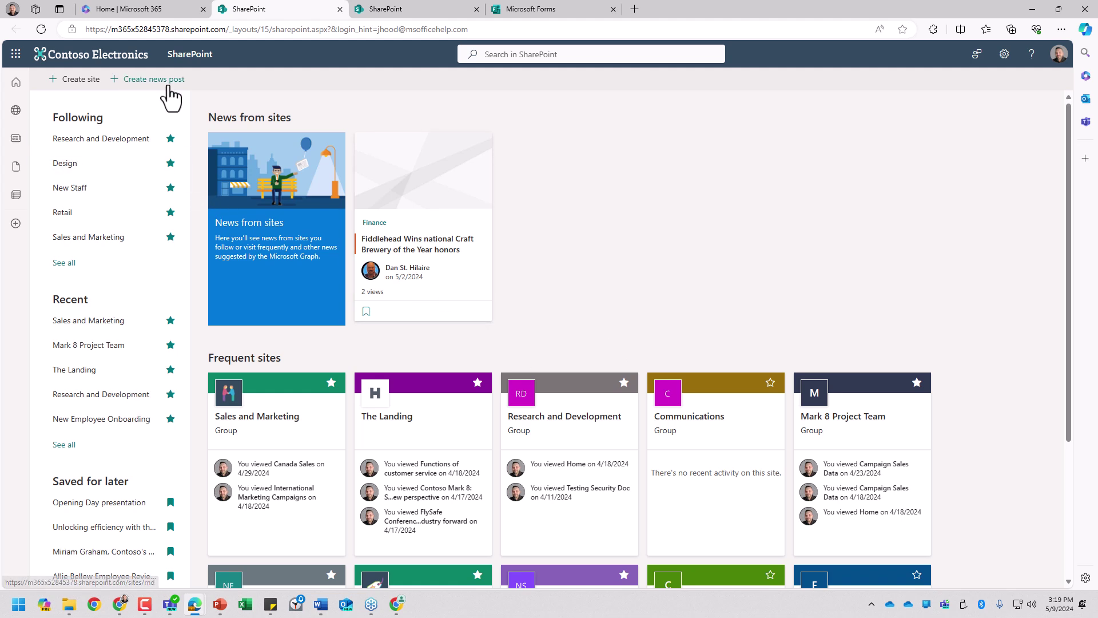
pyautogui.click(146, 82)
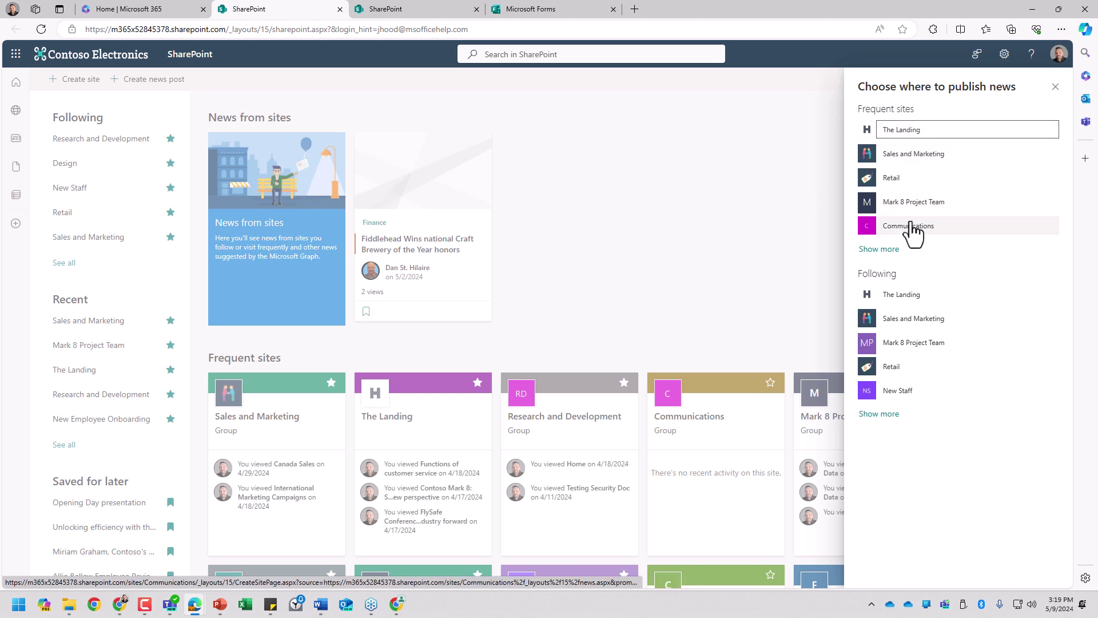
pyautogui.click(1055, 87)
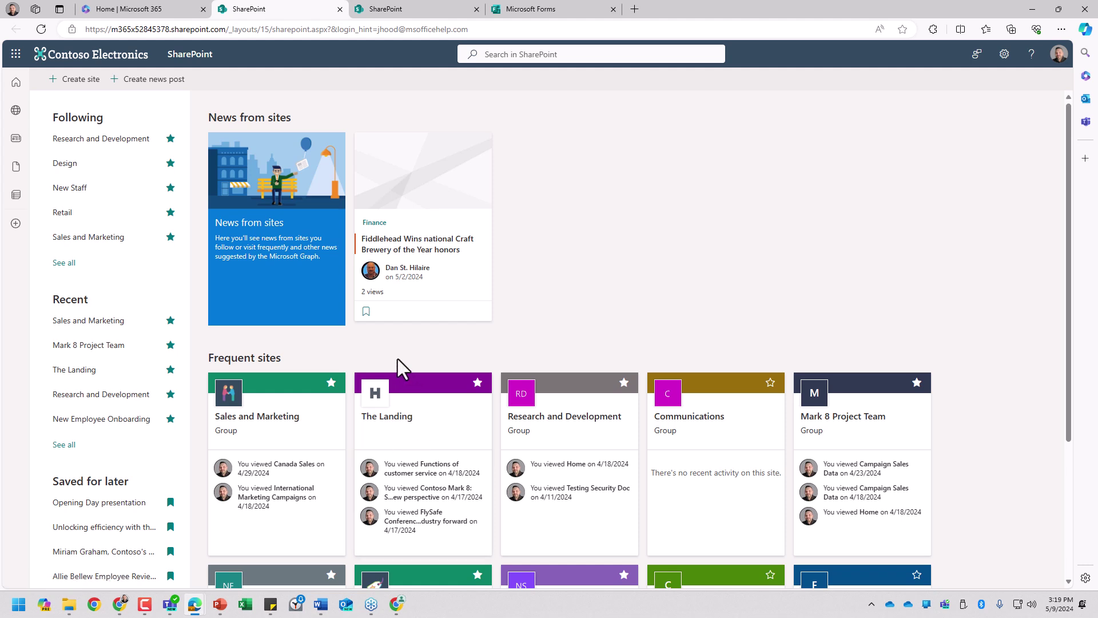
# Step: Open Mark 8 Project Team from the Recent sites list
pyautogui.click(91, 346)
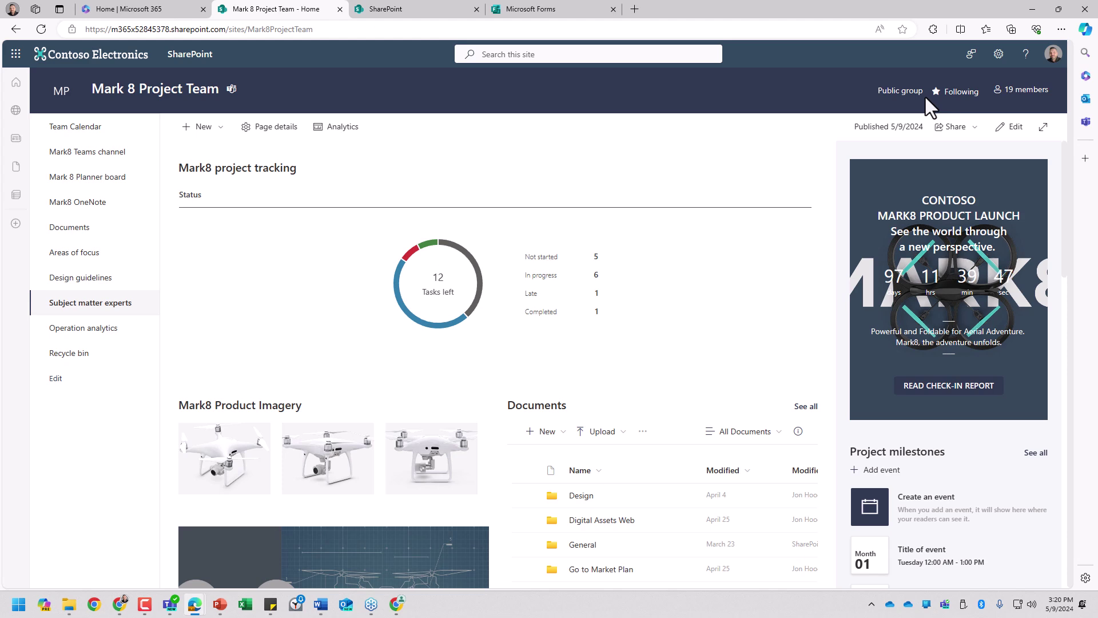
pyautogui.click(1033, 93)
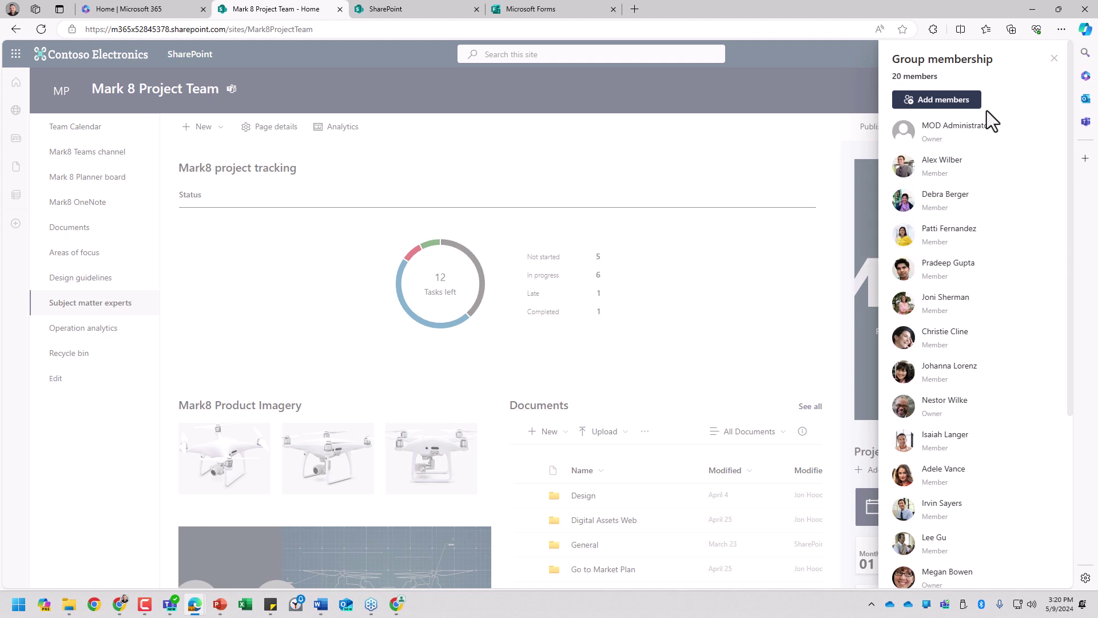
pyautogui.scroll(-5, 944, 385)
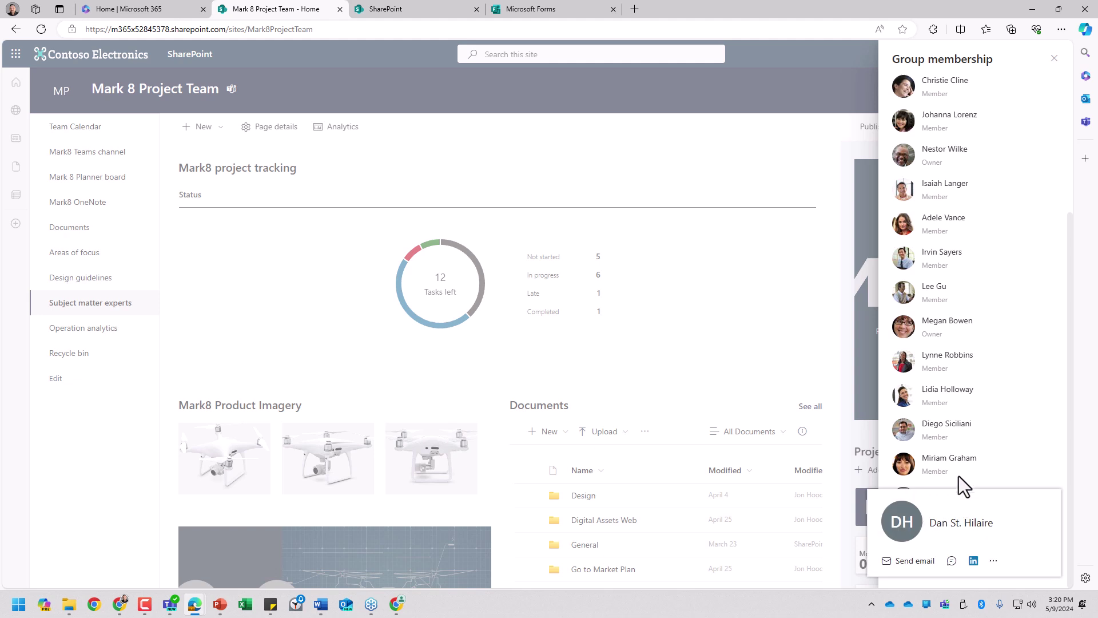
pyautogui.scroll(5, 1012, 401)
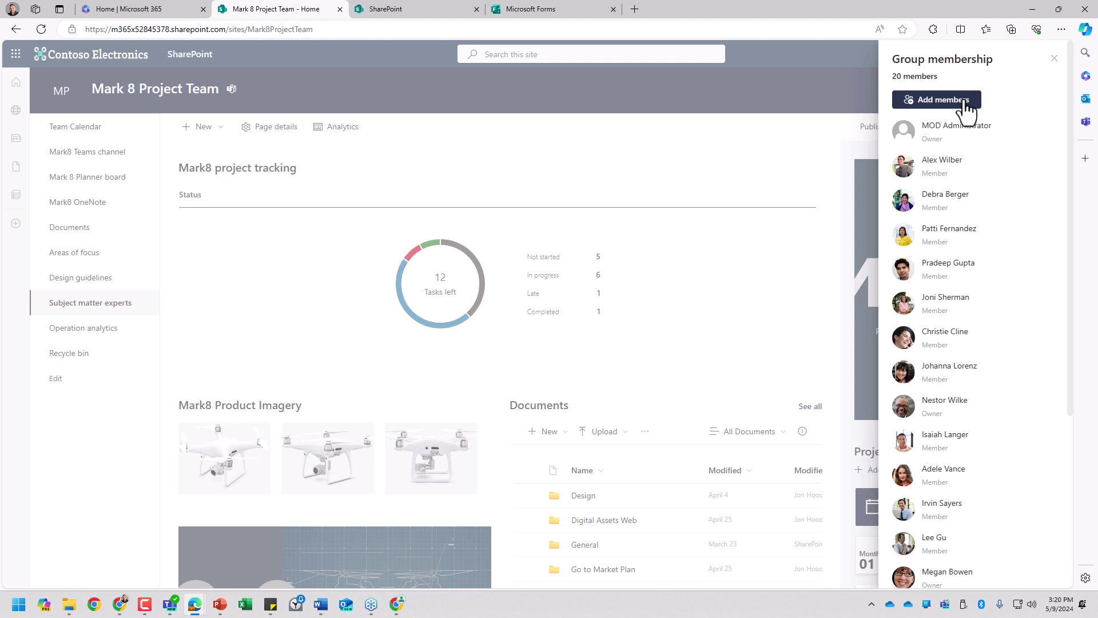
pyautogui.click(1052, 61)
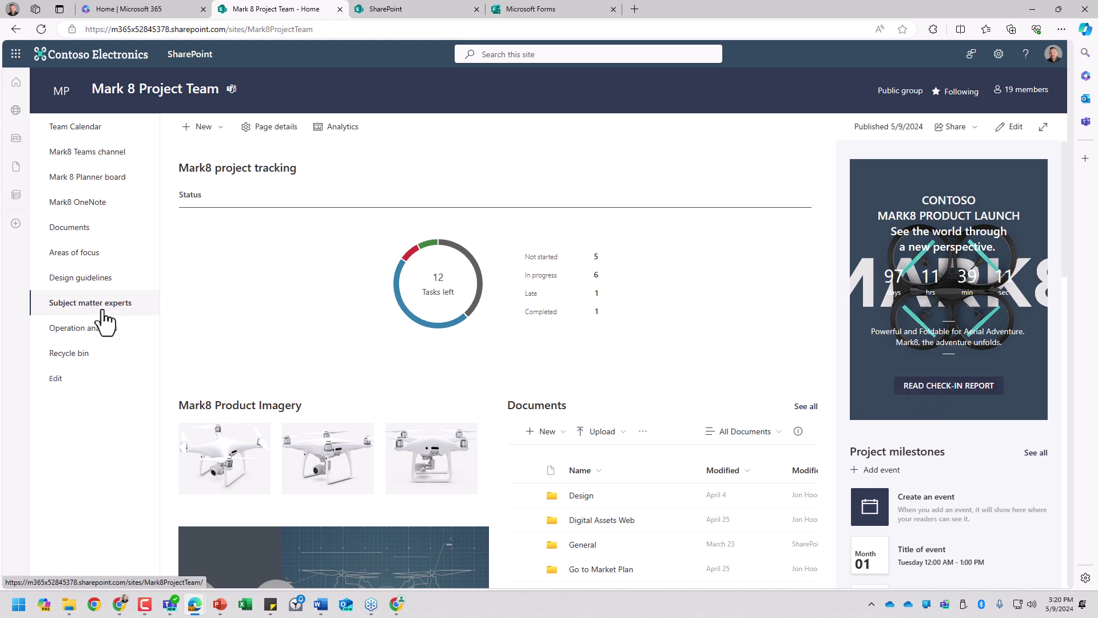
# Step: View the Mark 8 Team Calendar and Planner board, then open the Mark8 OneNote notebook
pyautogui.click(91, 127)
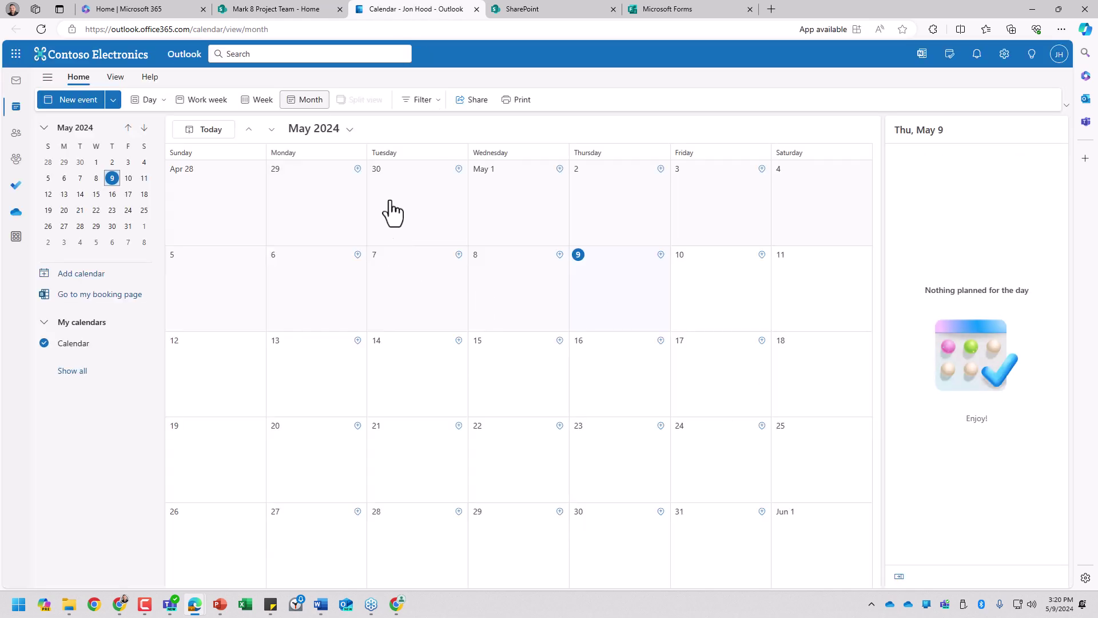
pyautogui.click(302, 9)
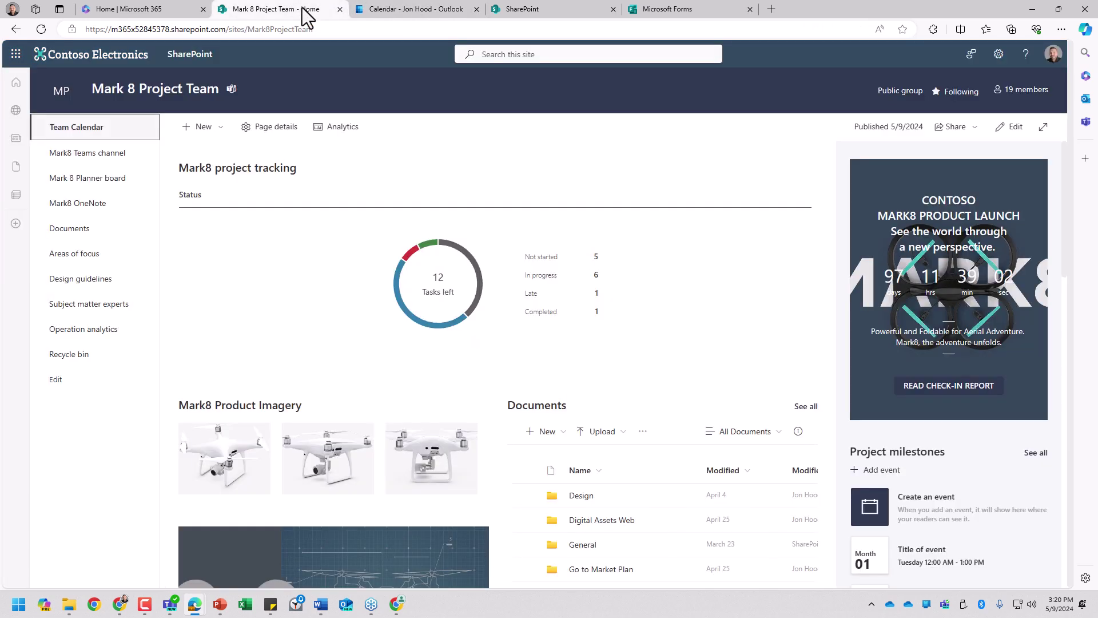
pyautogui.click(114, 181)
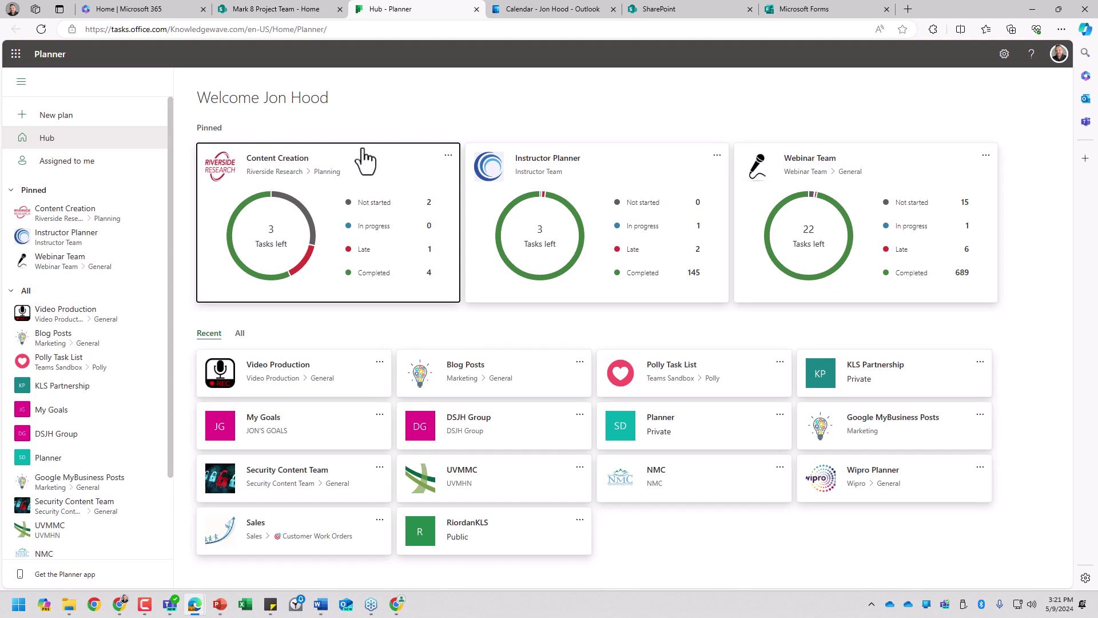
pyautogui.click(476, 10)
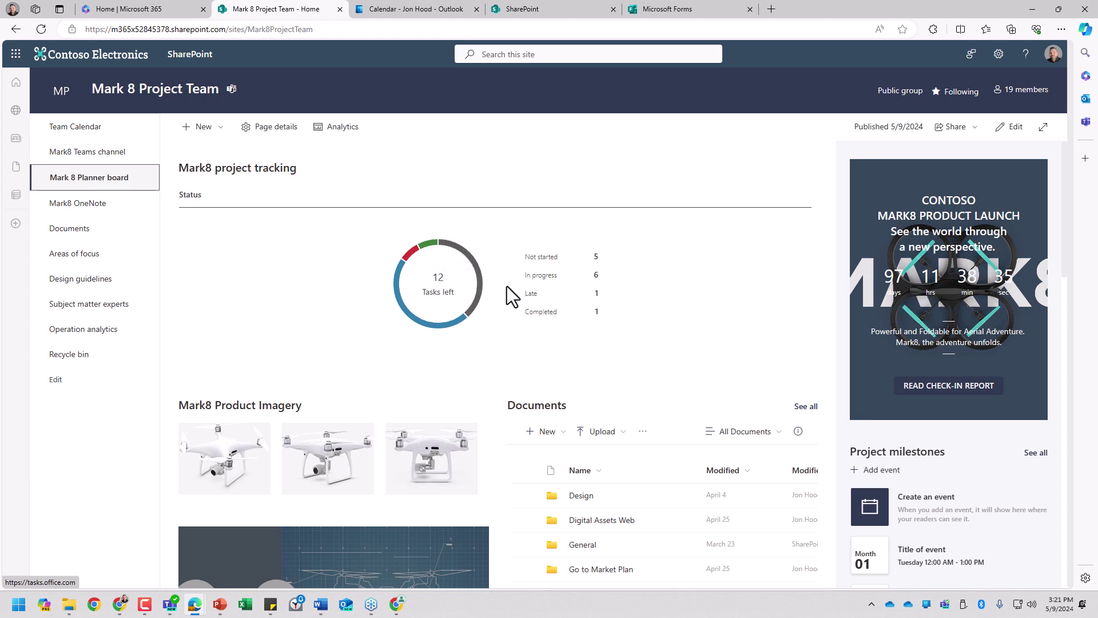
pyautogui.click(95, 205)
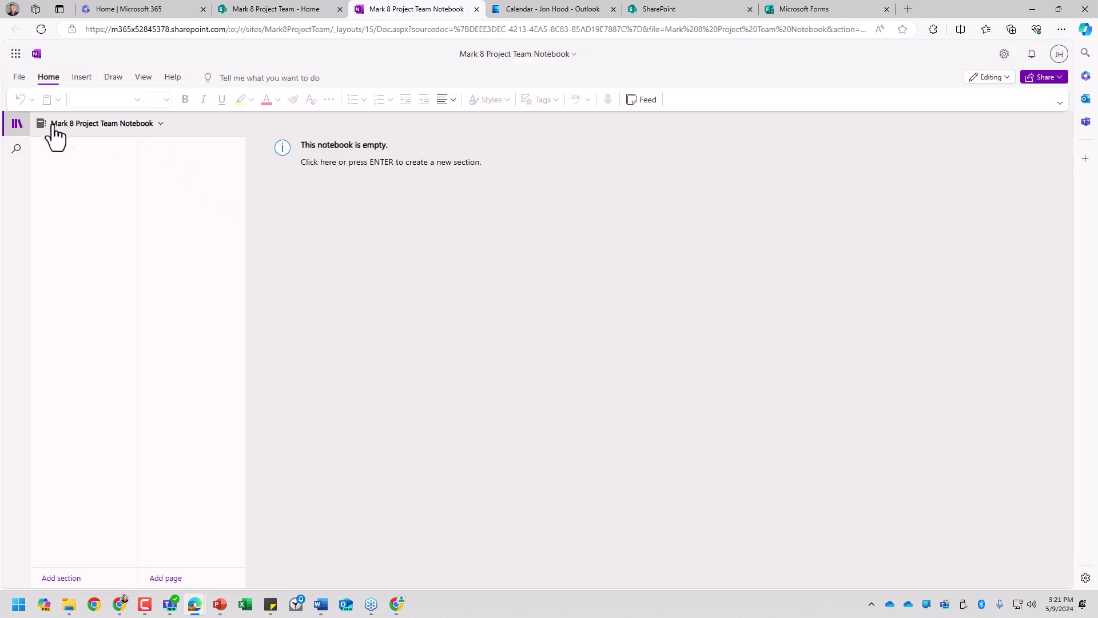
# Step: Open New Staff Notebook from the notebooks list, then close both notebooks and the Outlook calendar
pyautogui.click(128, 126)
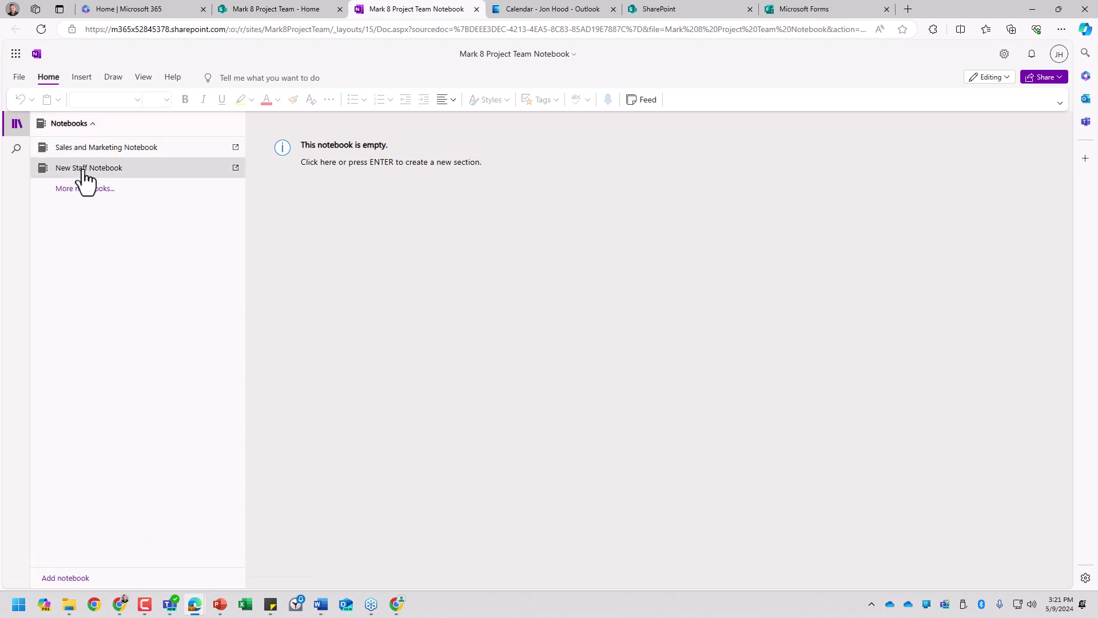
pyautogui.click(86, 166)
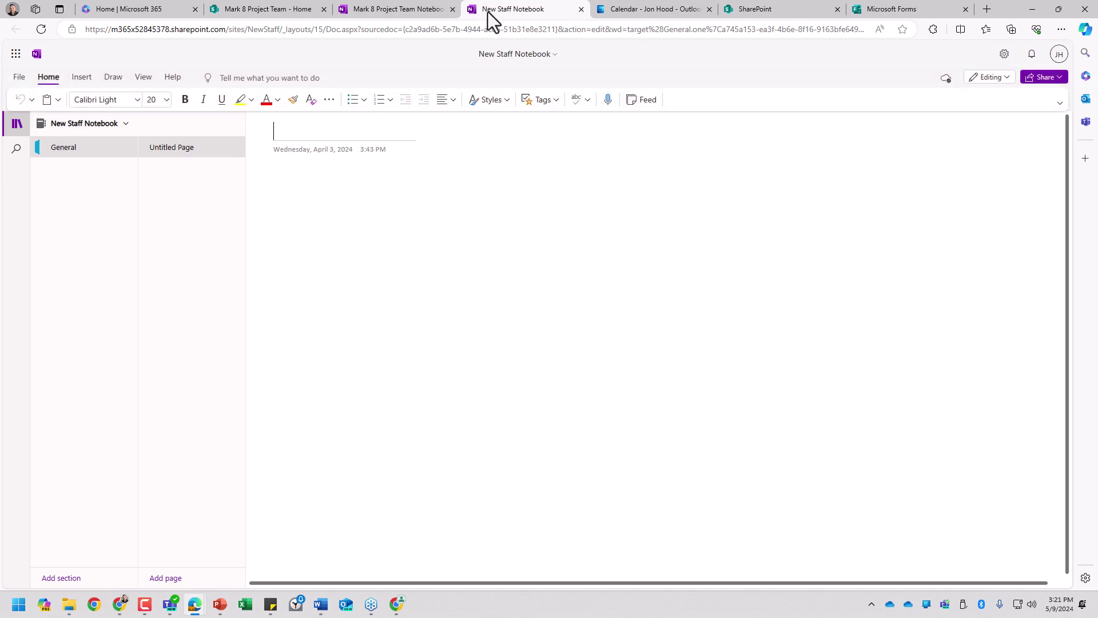
pyautogui.click(581, 9)
pyautogui.click(452, 9)
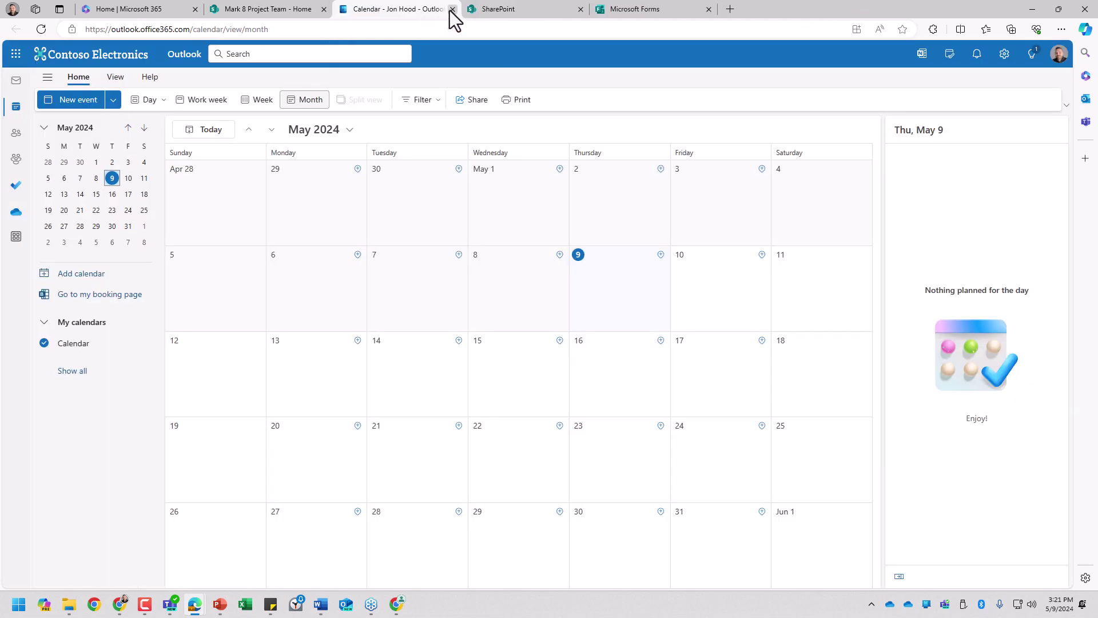
pyautogui.click(452, 8)
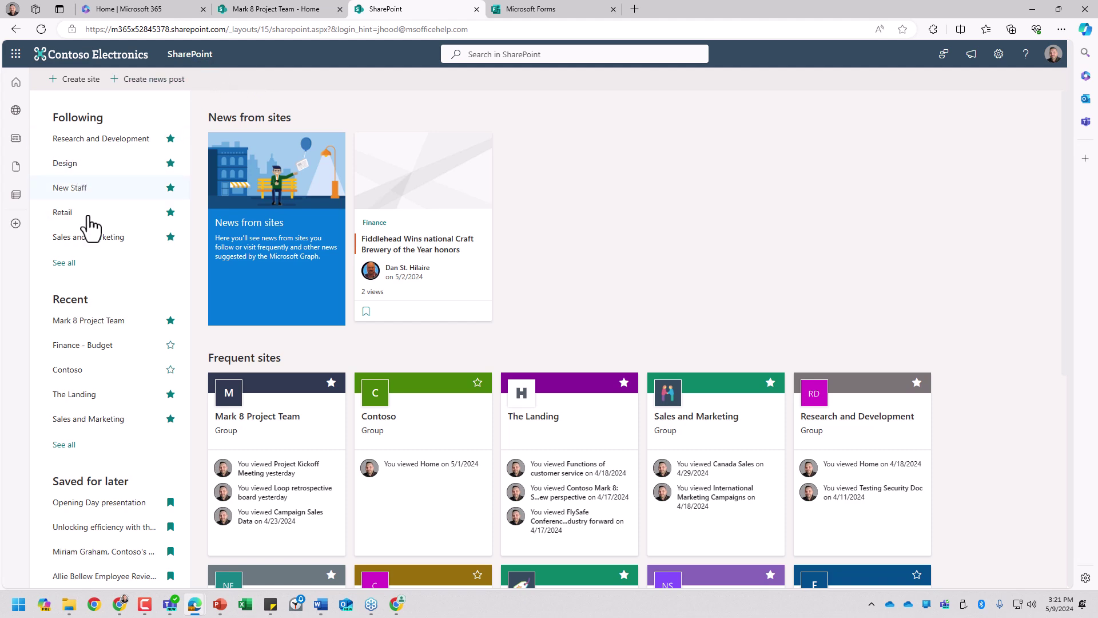
# Step: Open Mark 8 Project Team from Recent on the SharePoint start page
pyautogui.click(88, 321)
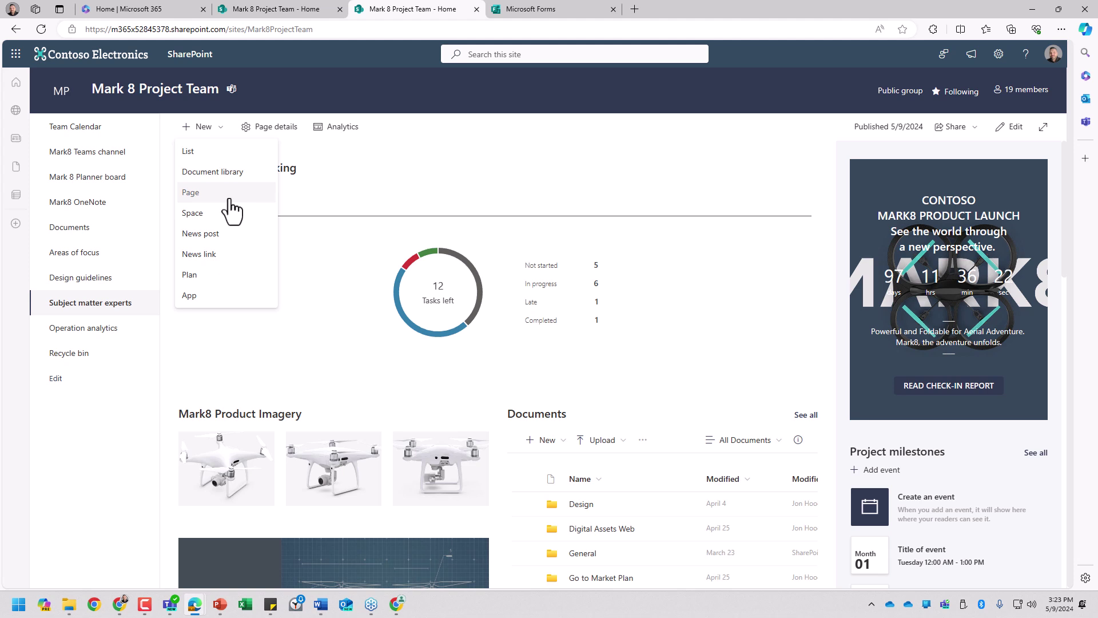
# Step: Create a new plan named 'Logo for Device', shown in the site navigation
pyautogui.click(214, 285)
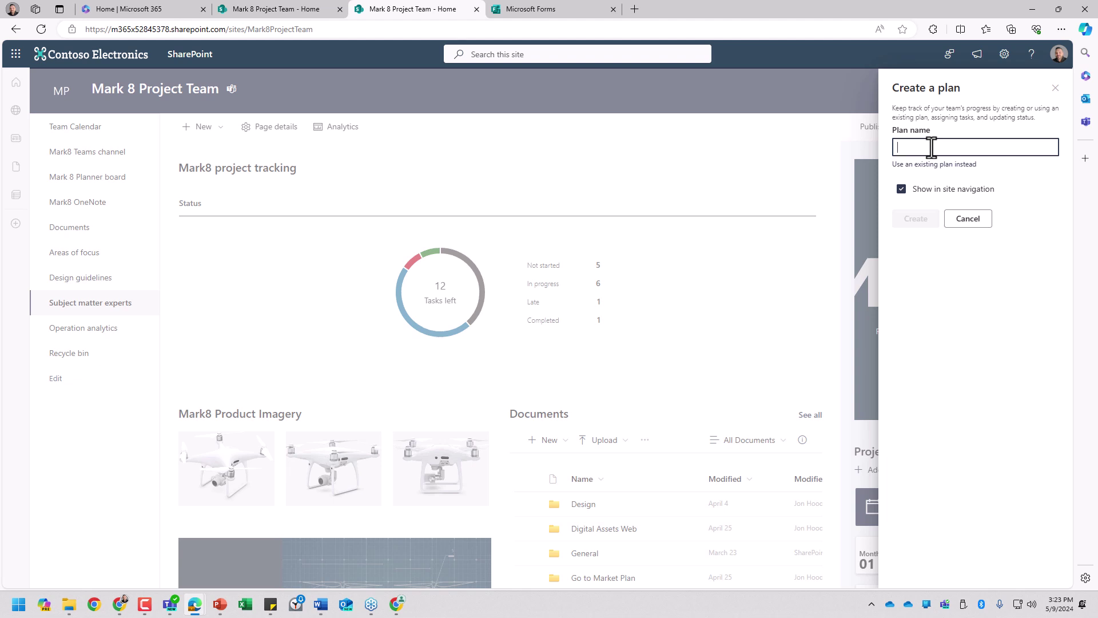
pyautogui.write('Logo')
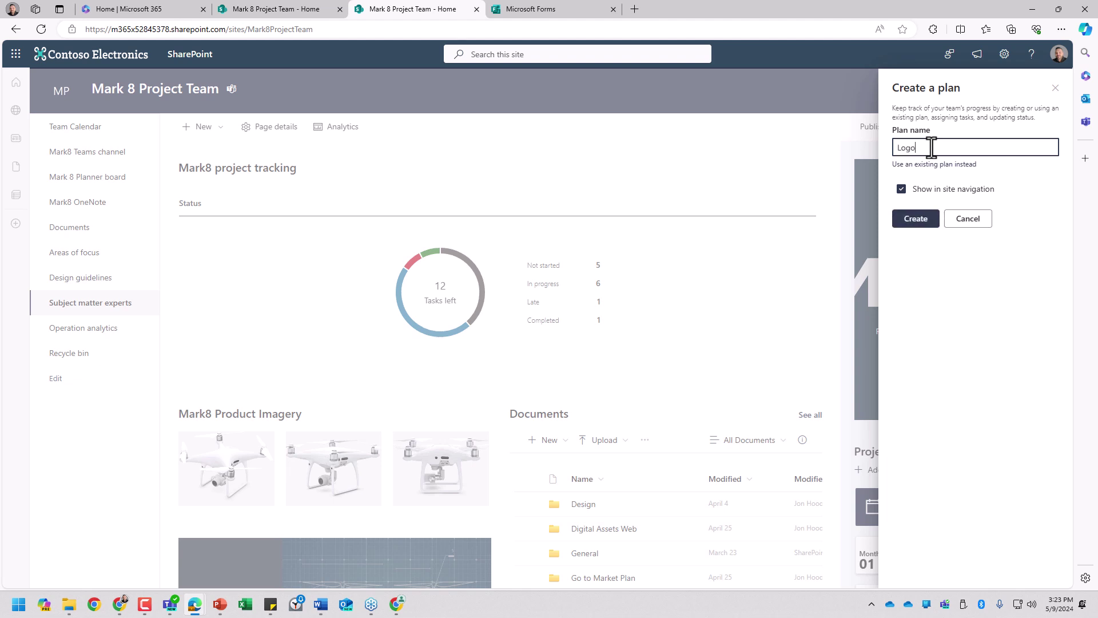
pyautogui.write(' for Device')
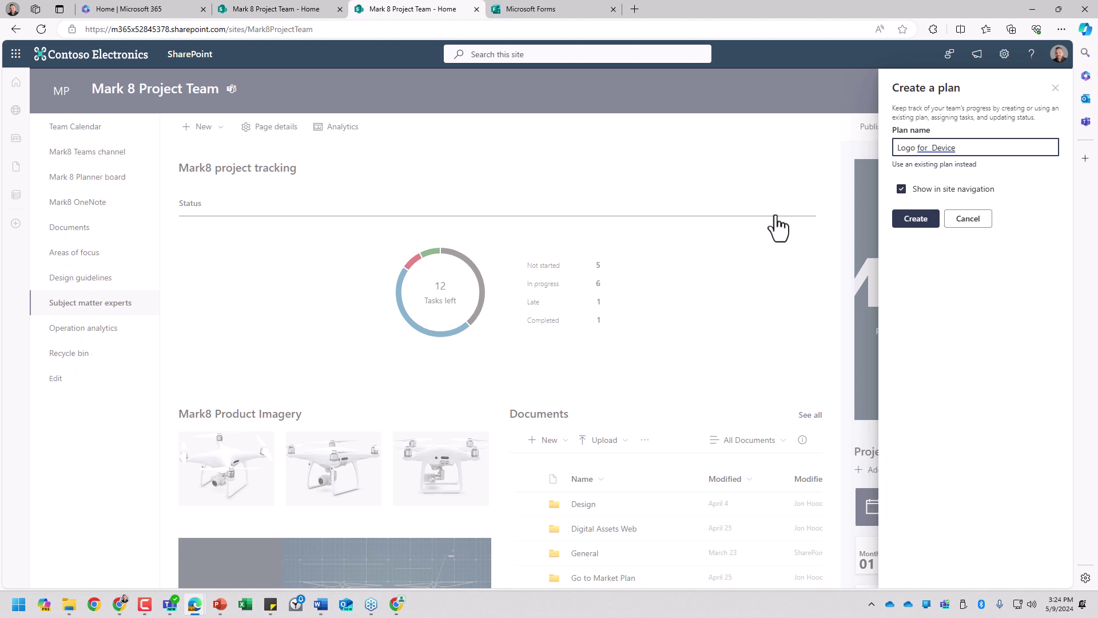
pyautogui.click(901, 191)
pyautogui.press('BackSpace')
pyautogui.click(911, 194)
pyautogui.click(918, 220)
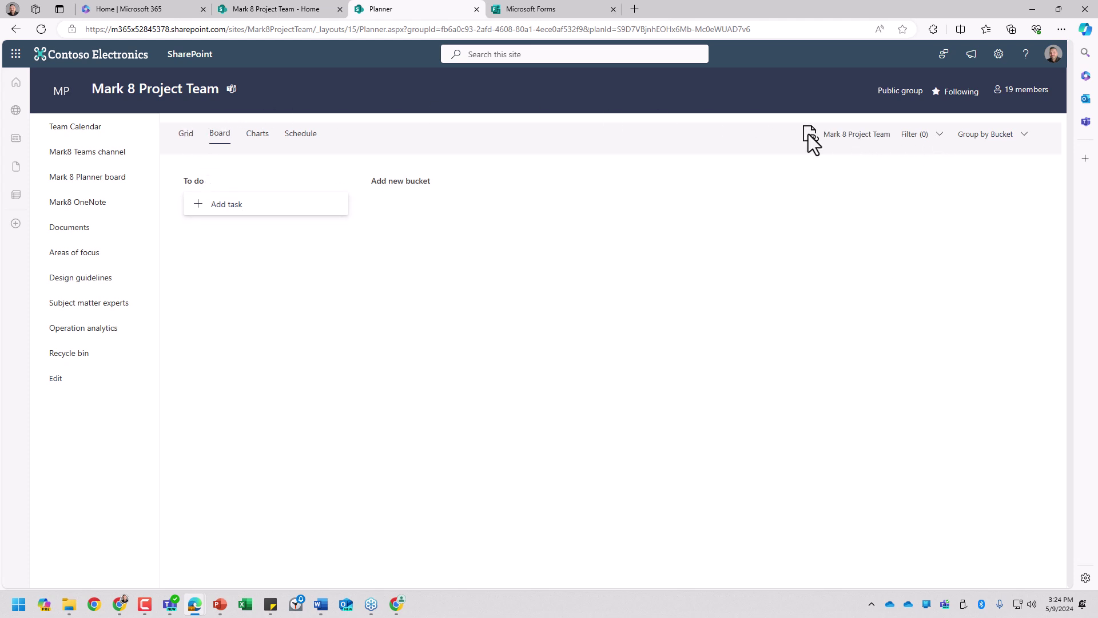
# Step: Look at the new plan's Grid and Charts views, then return to the Board
pyautogui.click(181, 140)
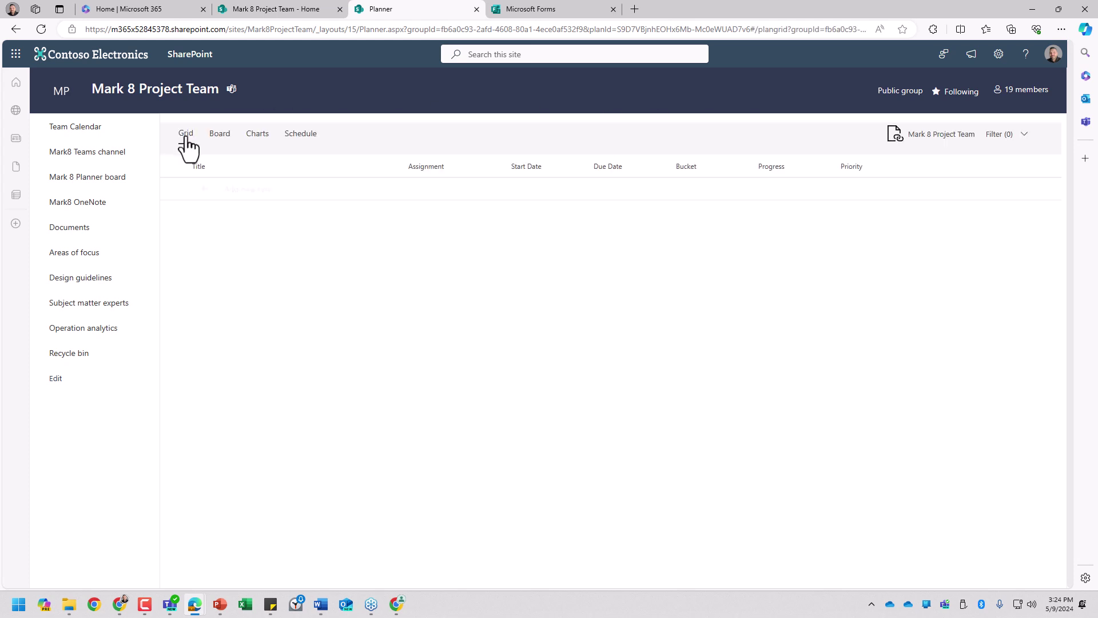
pyautogui.click(258, 137)
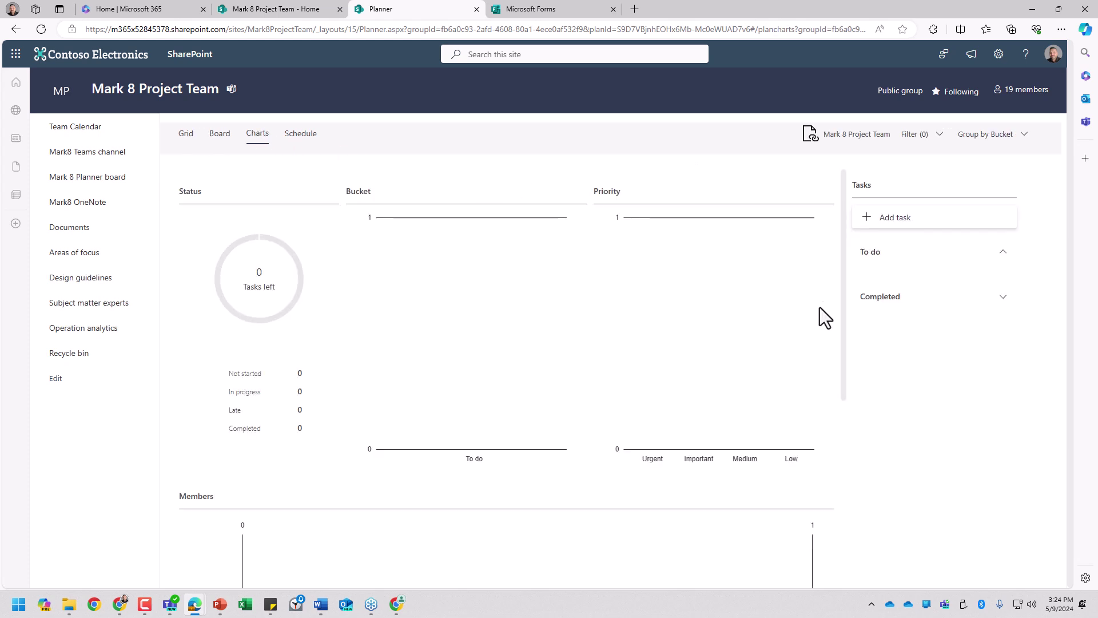
pyautogui.click(221, 137)
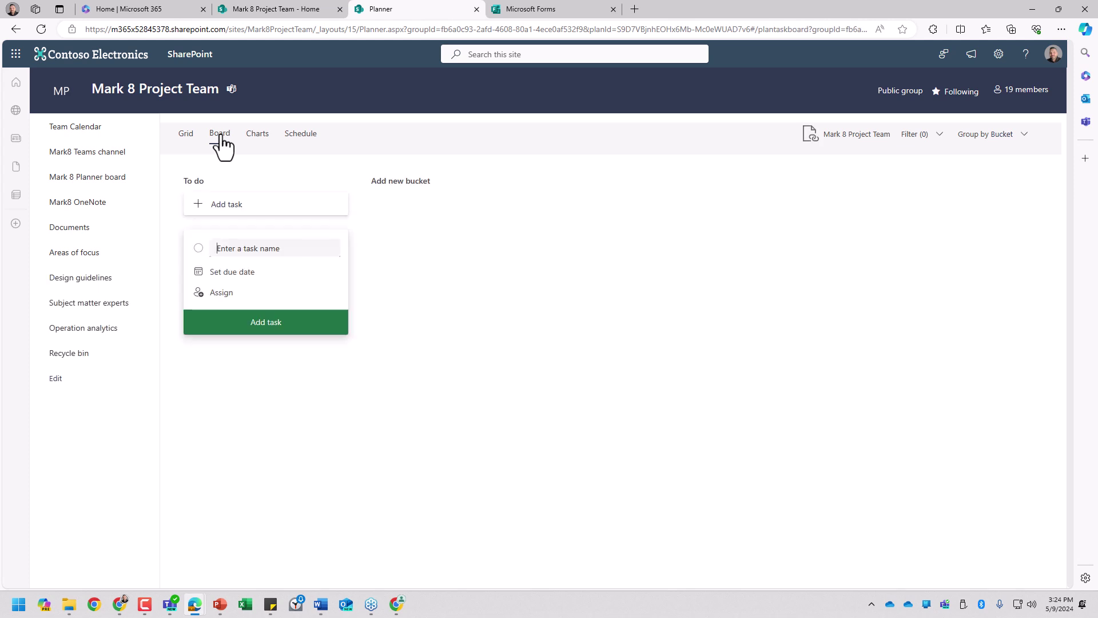
# Step: Add a 'Create design' task to To do, assigned to a teammate and due May 8
pyautogui.click(283, 298)
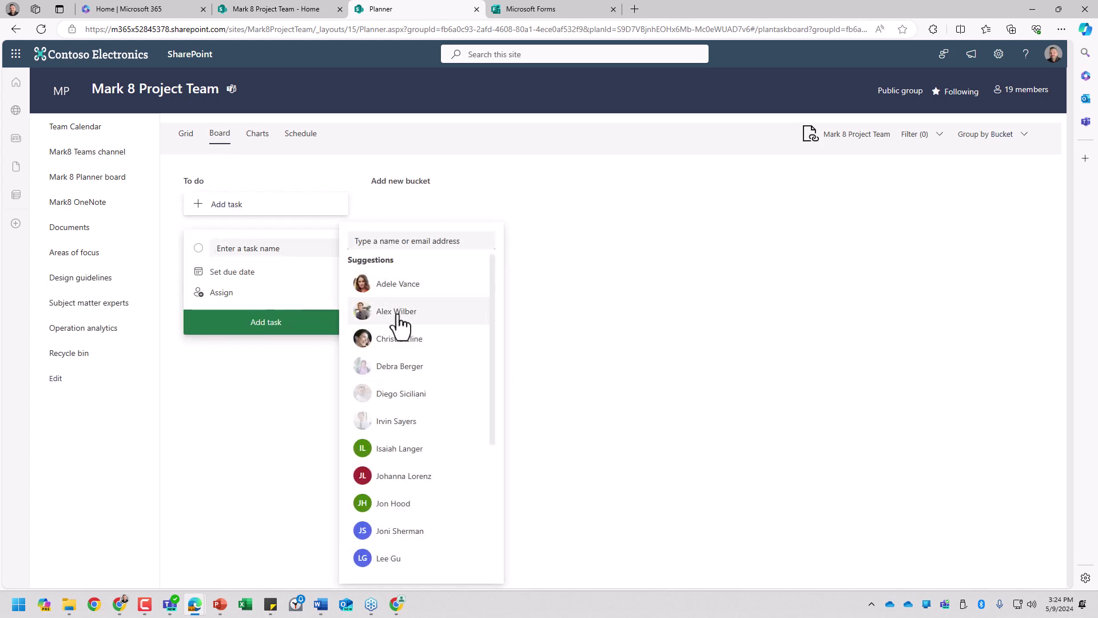
pyautogui.click(399, 339)
pyautogui.click(250, 273)
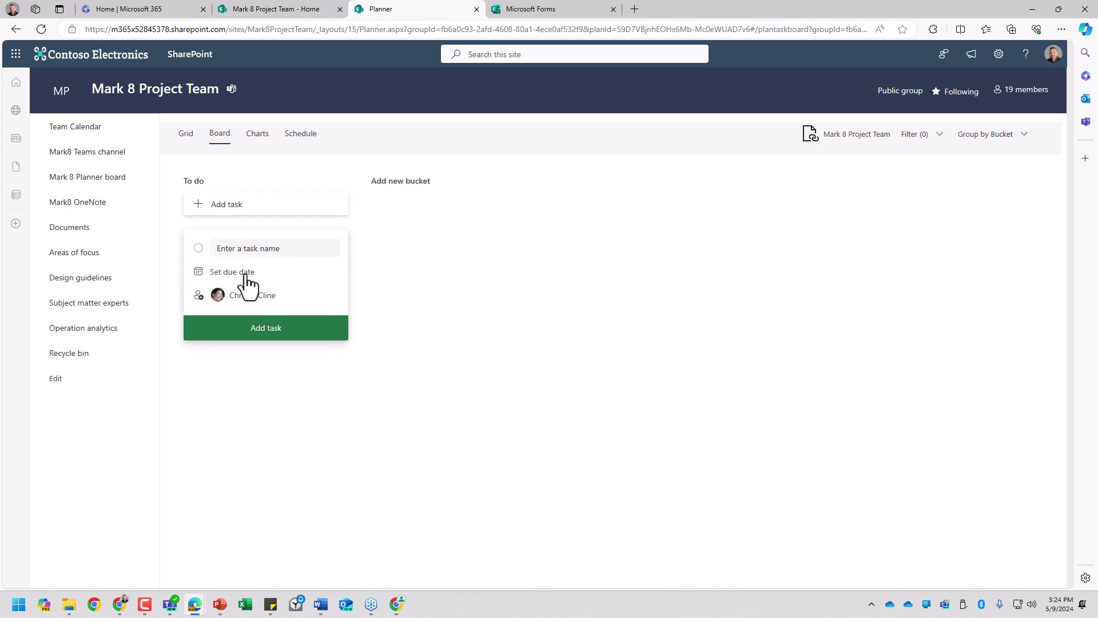
pyautogui.click(249, 273)
pyautogui.click(256, 348)
pyautogui.click(264, 334)
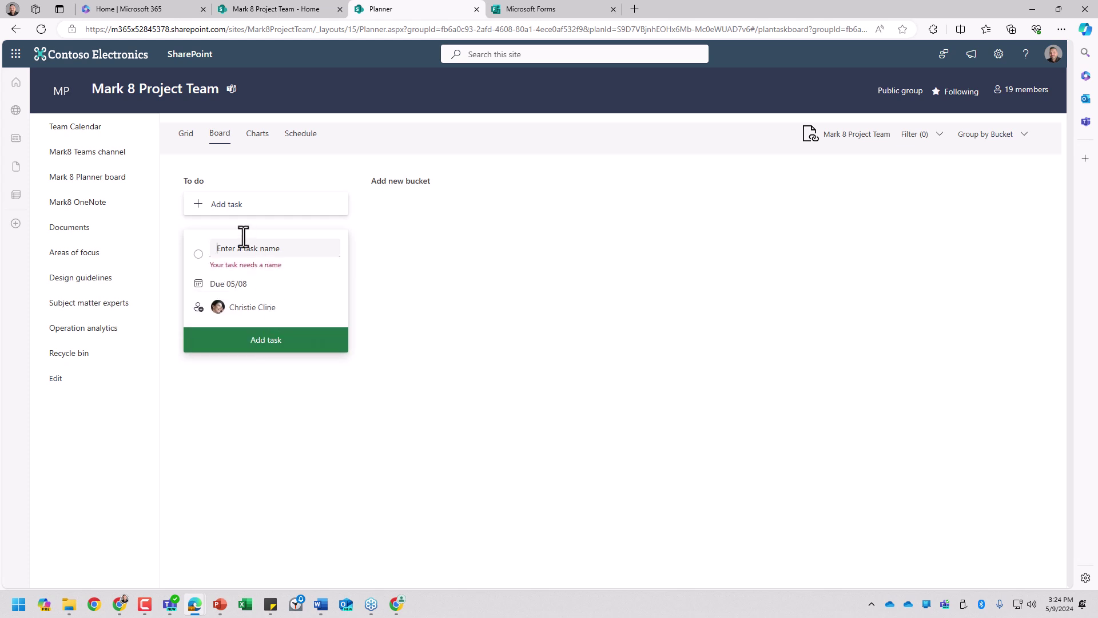
pyautogui.write('Create design')
pyautogui.press('Return')
# Step: Open the Create design task's details, check the start date calendar, and close them
pyautogui.click(336, 242)
pyautogui.click(338, 235)
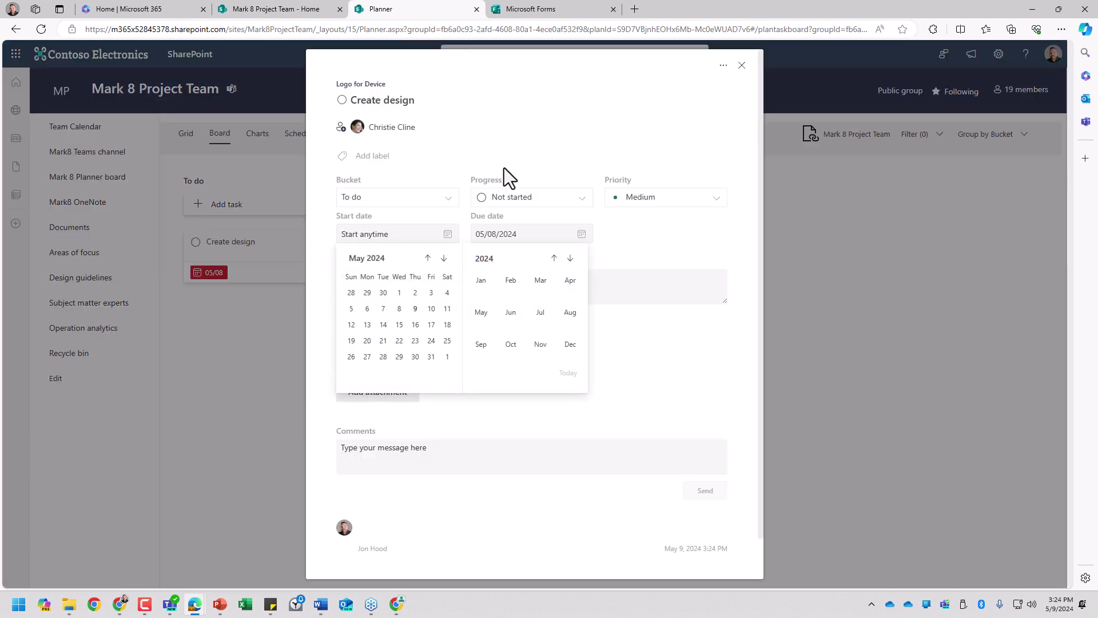
pyautogui.click(694, 152)
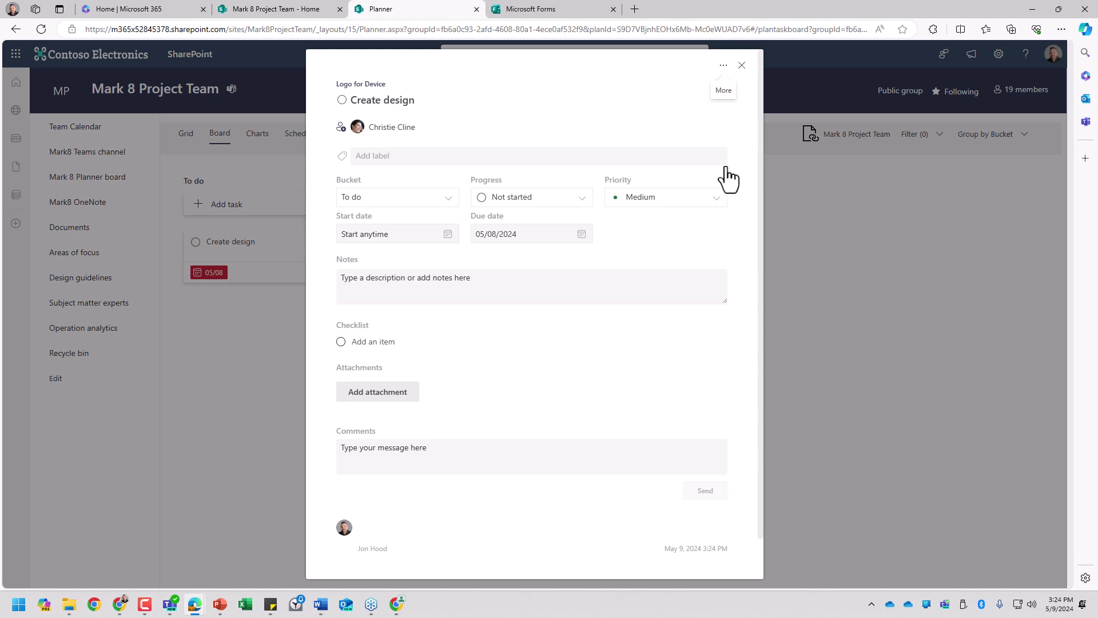
pyautogui.click(742, 65)
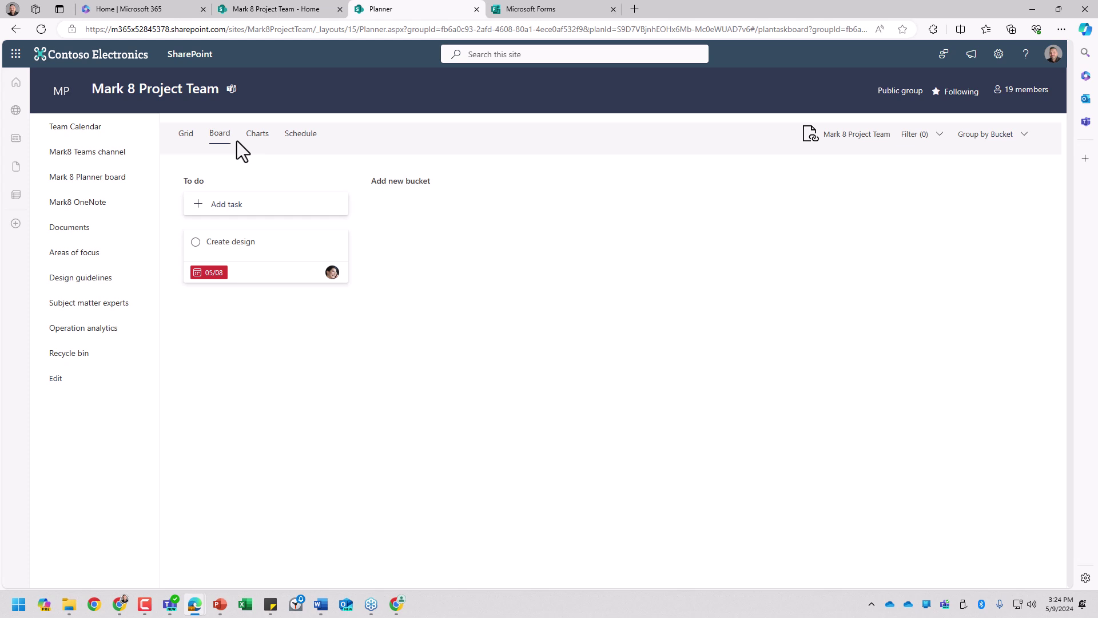
# Step: Glance at the team group's details card, then return to the site home page
pyautogui.click(187, 94)
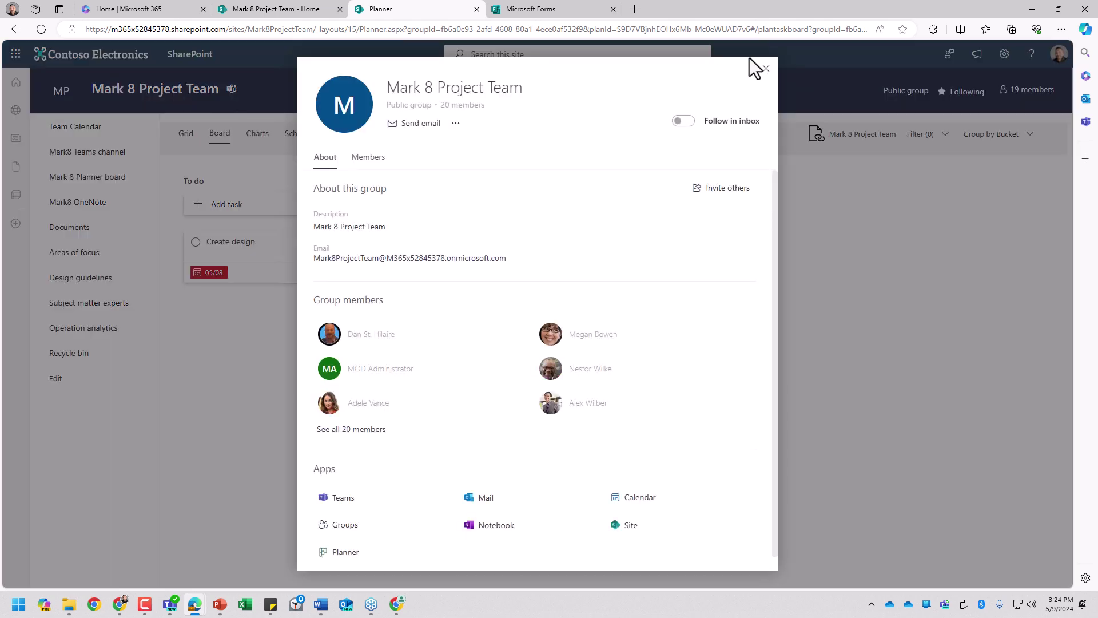
pyautogui.click(766, 68)
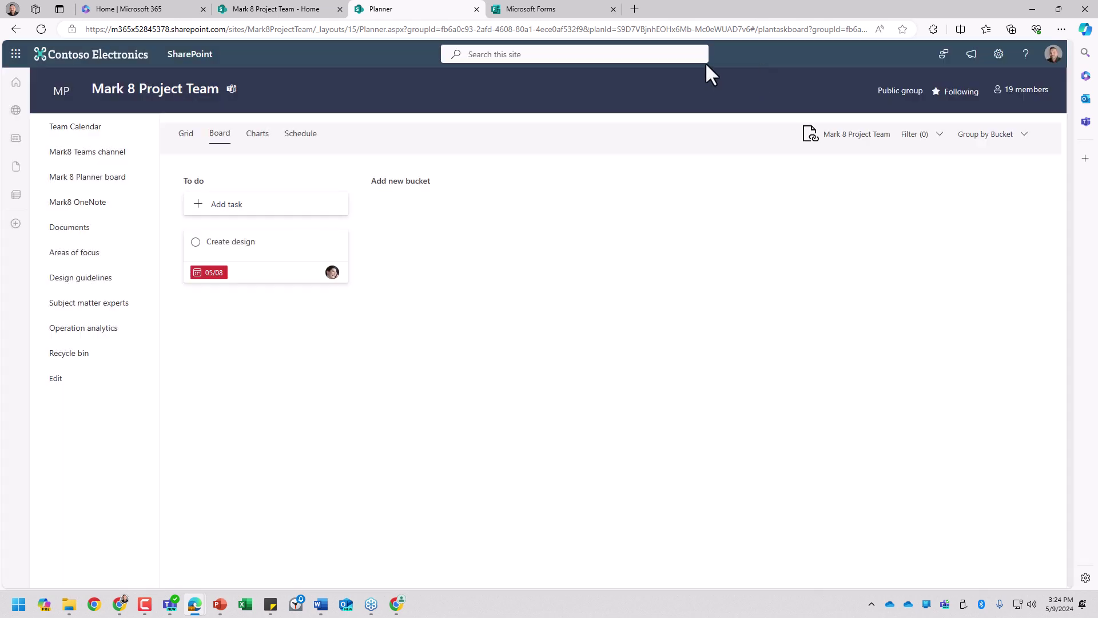
pyautogui.click(66, 92)
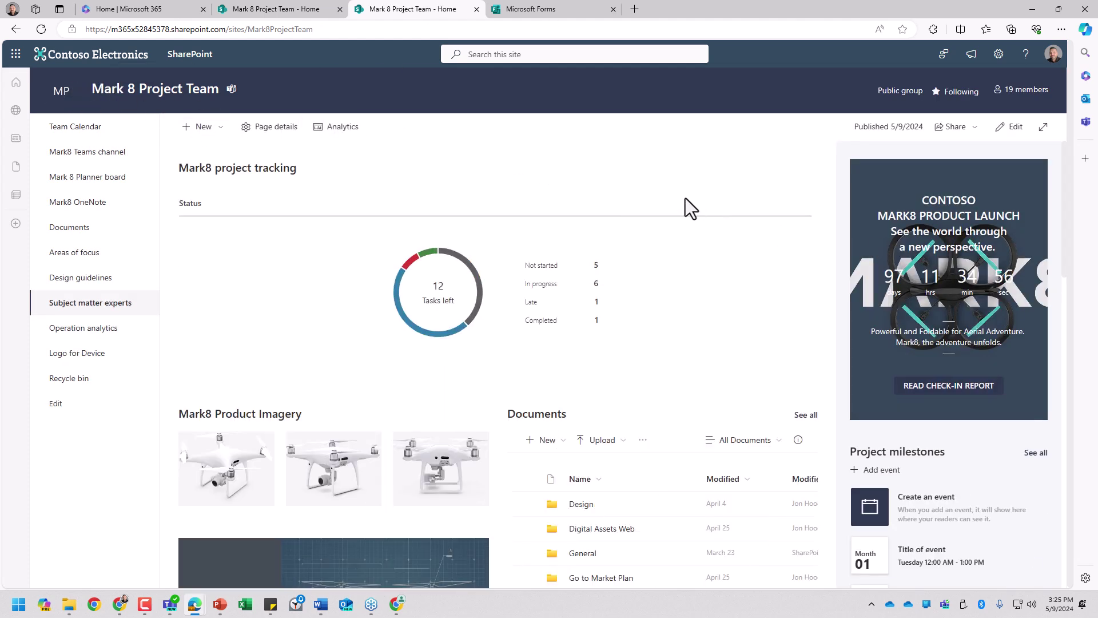
# Step: Set the Mark8 project tracking Planner section to display as a Board and republish the page
pyautogui.click(1013, 131)
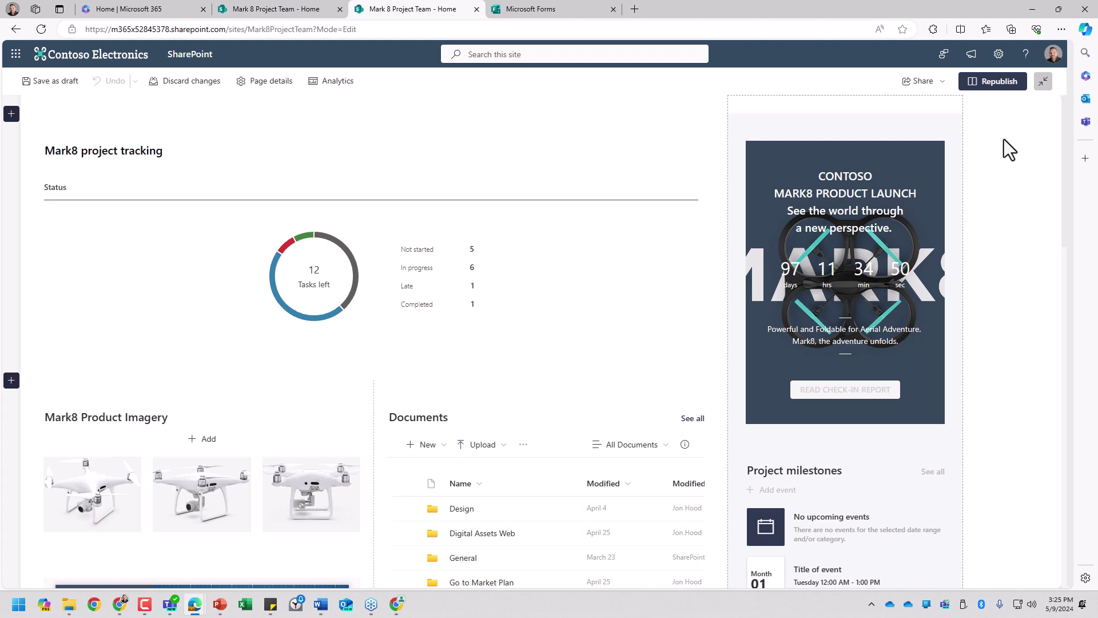
pyautogui.click(329, 212)
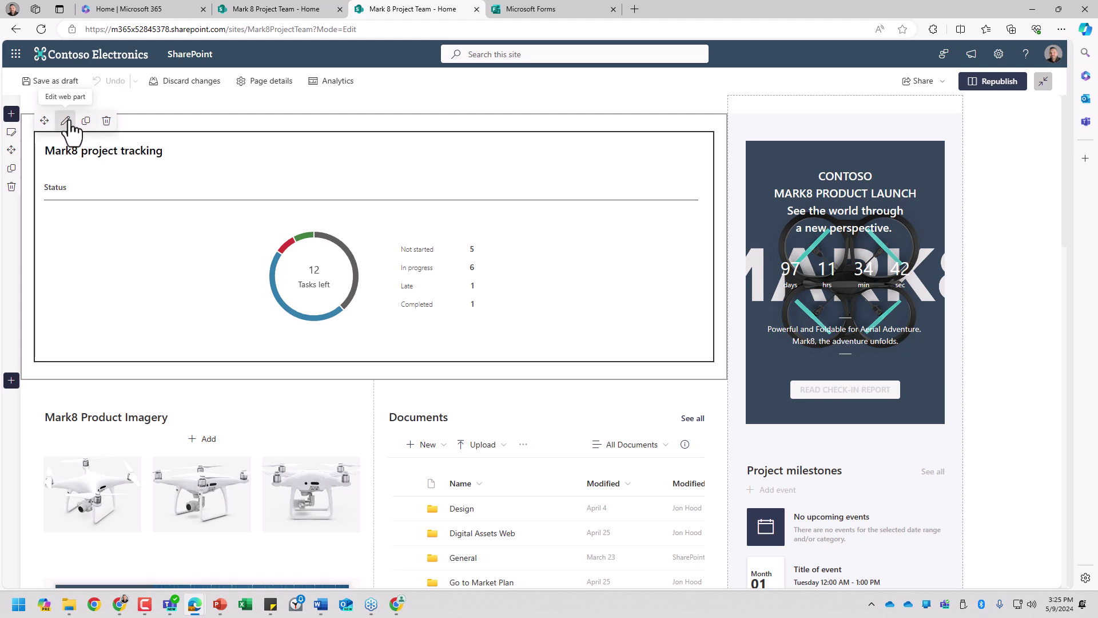
pyautogui.click(67, 122)
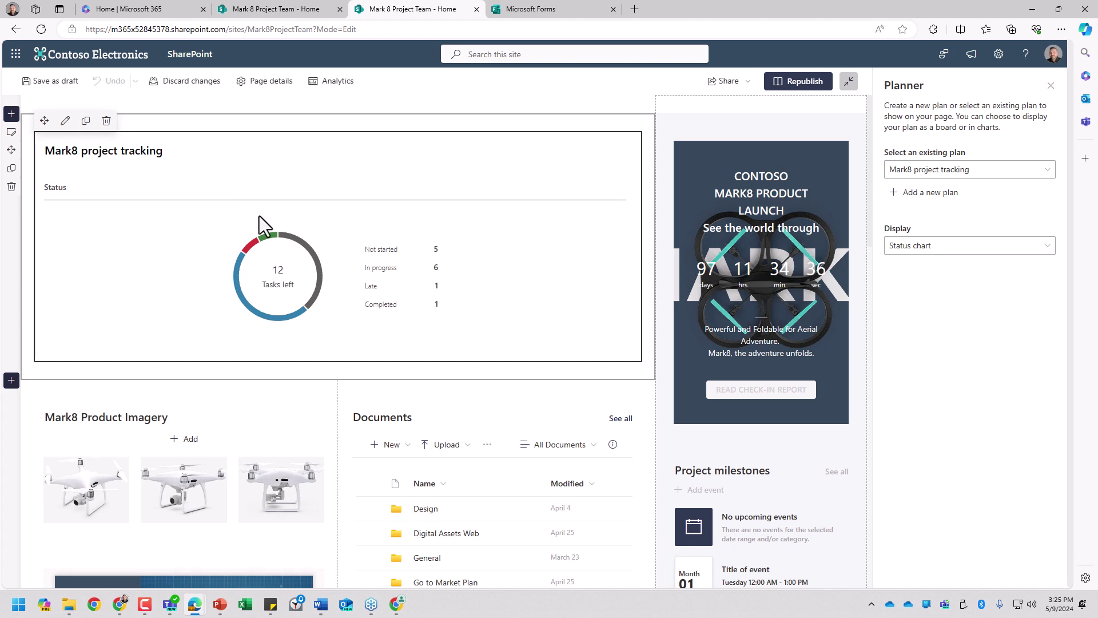
pyautogui.click(1038, 170)
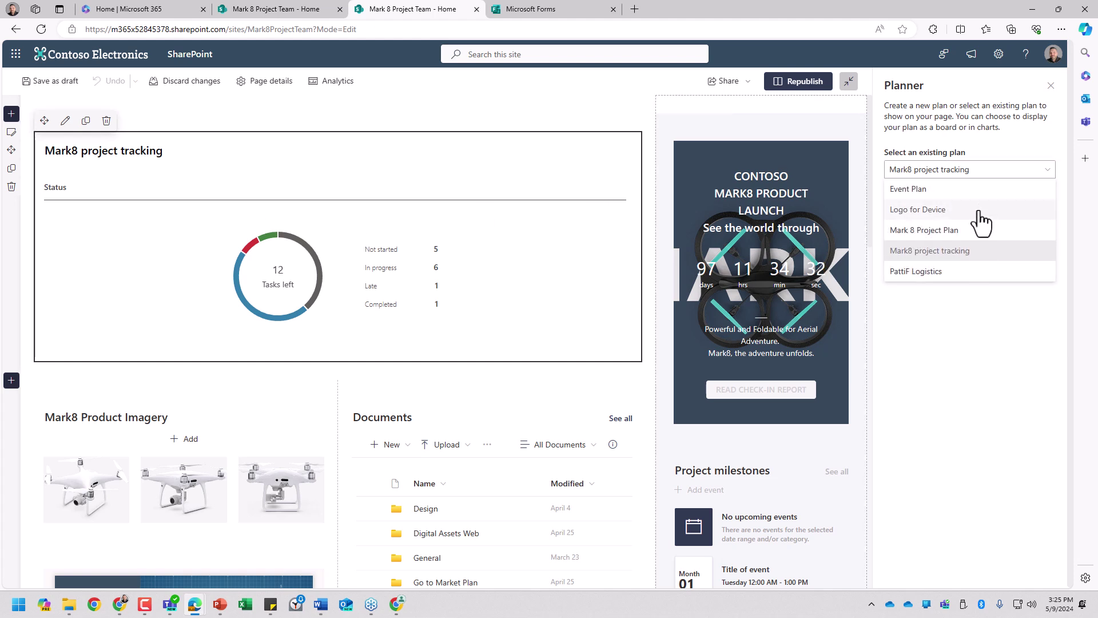
pyautogui.click(1019, 172)
pyautogui.click(916, 247)
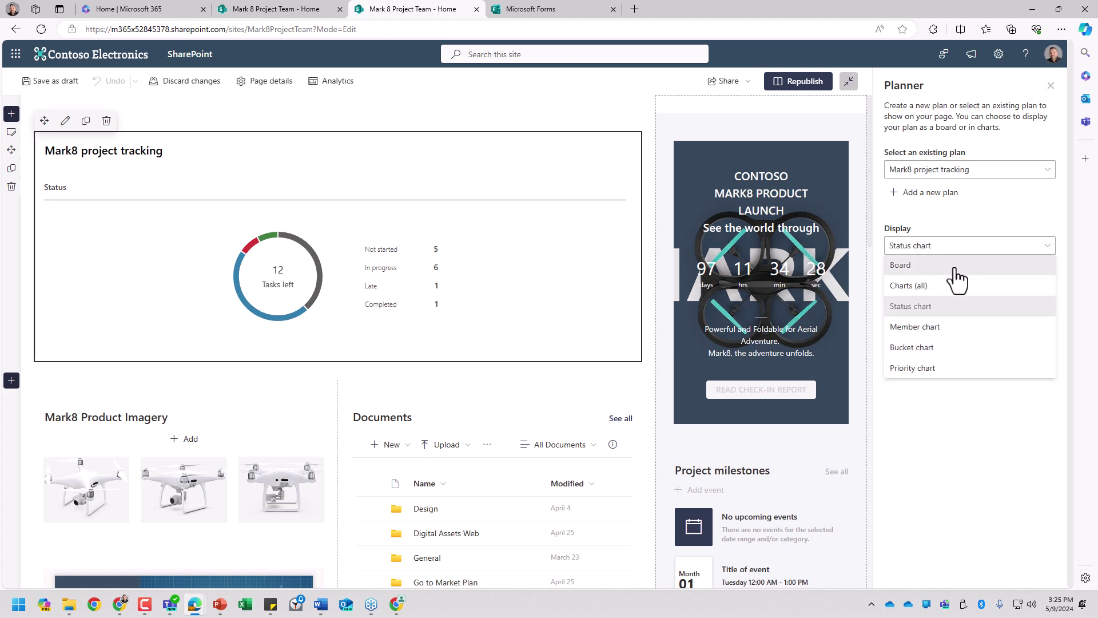
pyautogui.click(958, 265)
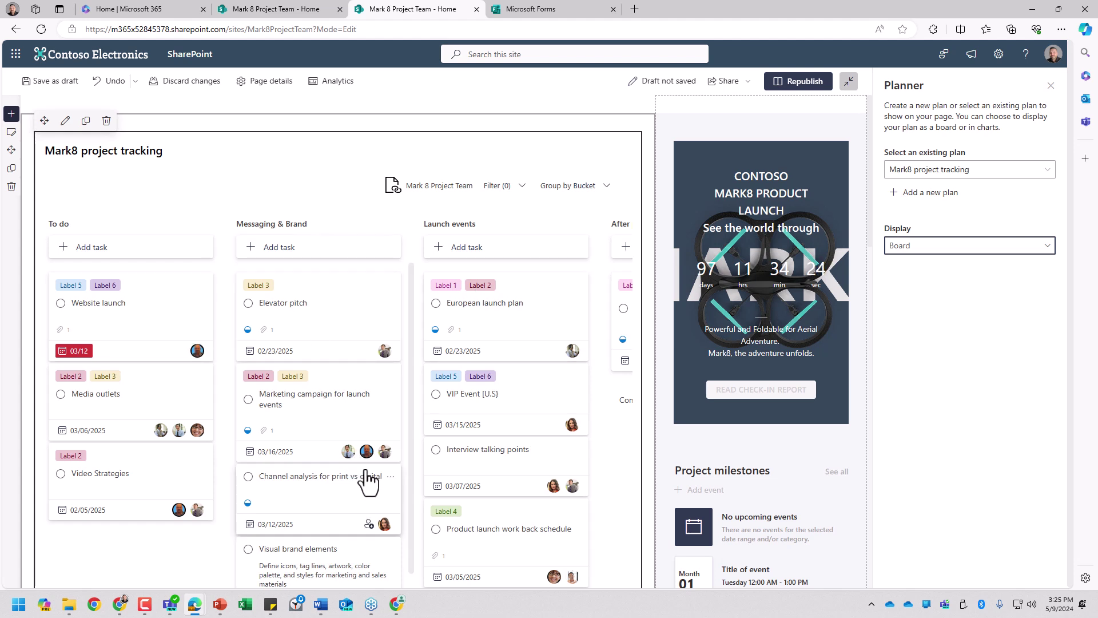
pyautogui.click(1050, 85)
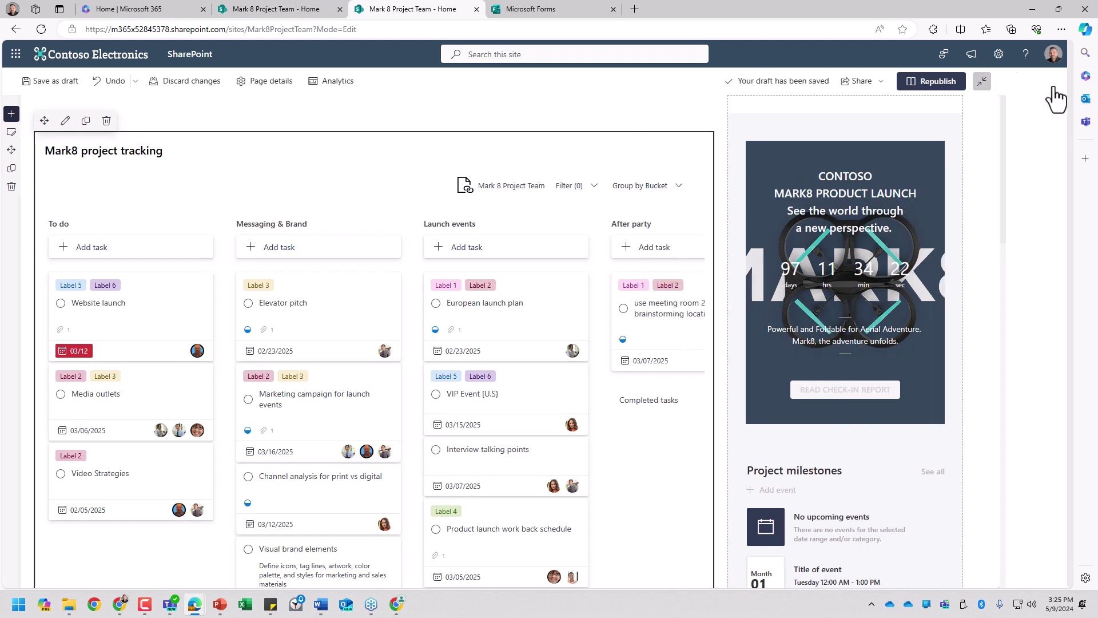
pyautogui.click(994, 80)
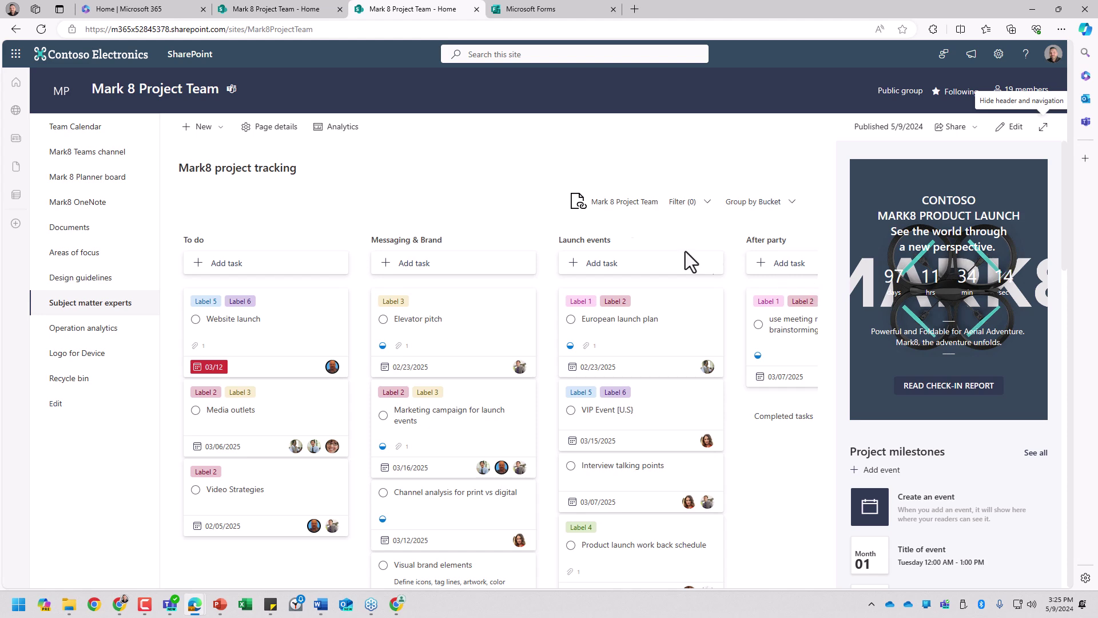
# Step: Switch over to Microsoft Teams and maximize its window
pyautogui.click(15, 54)
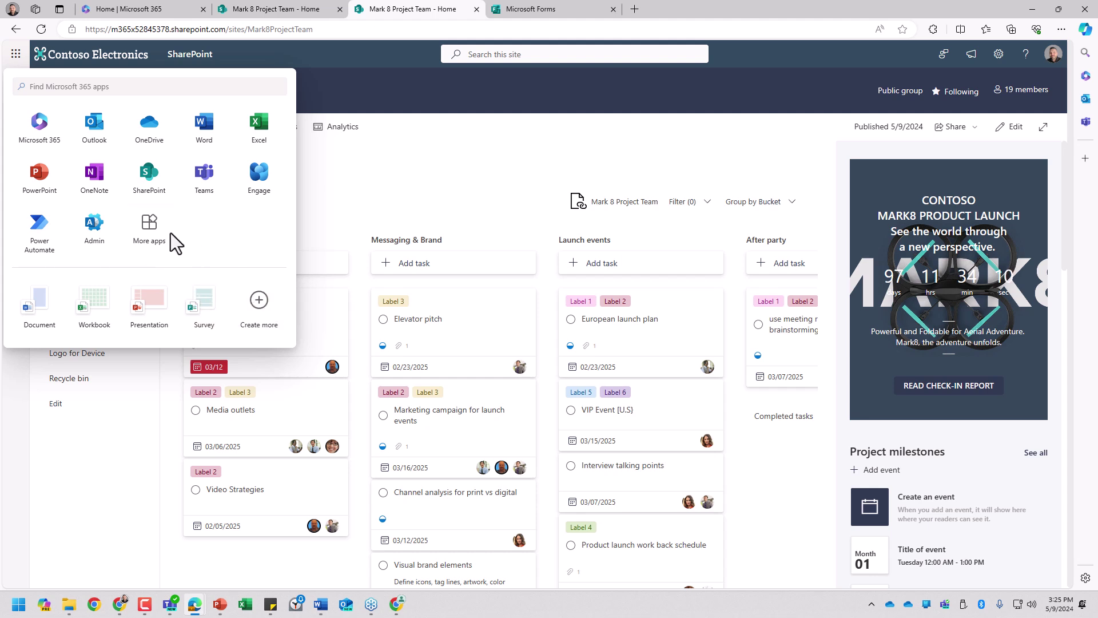
pyautogui.click(517, 164)
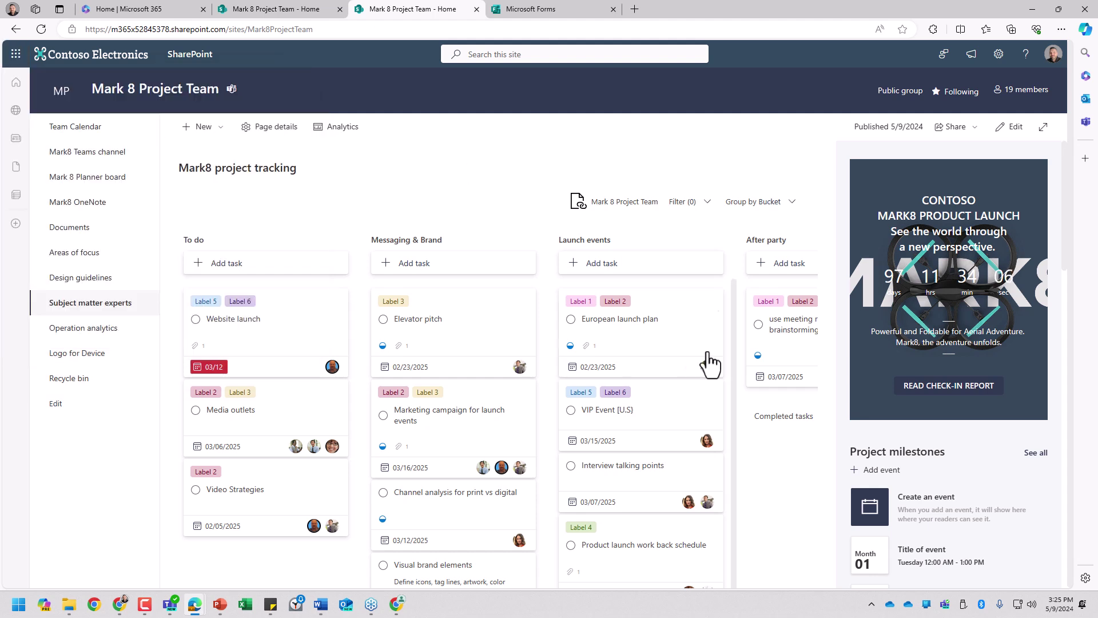
pyautogui.click(168, 609)
pyautogui.moveTo(576, 616); pyautogui.dragTo(399, 2)
# Step: Open the Mark 8 Project Team Design channel's Files and reveal the more-actions menu
pyautogui.click(24, 154)
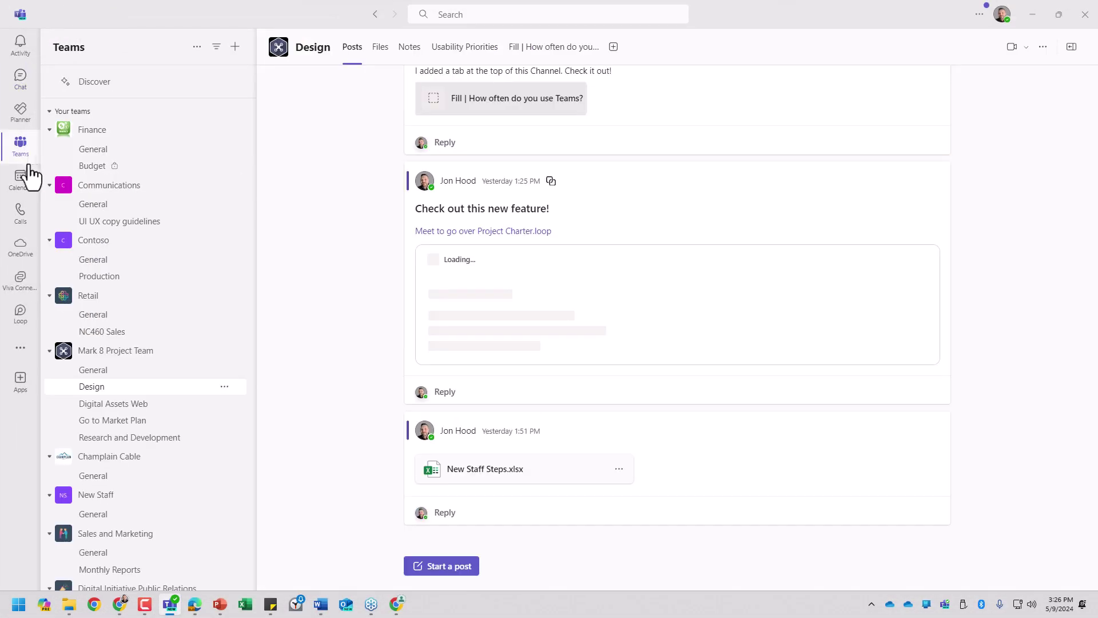
pyautogui.click(143, 369)
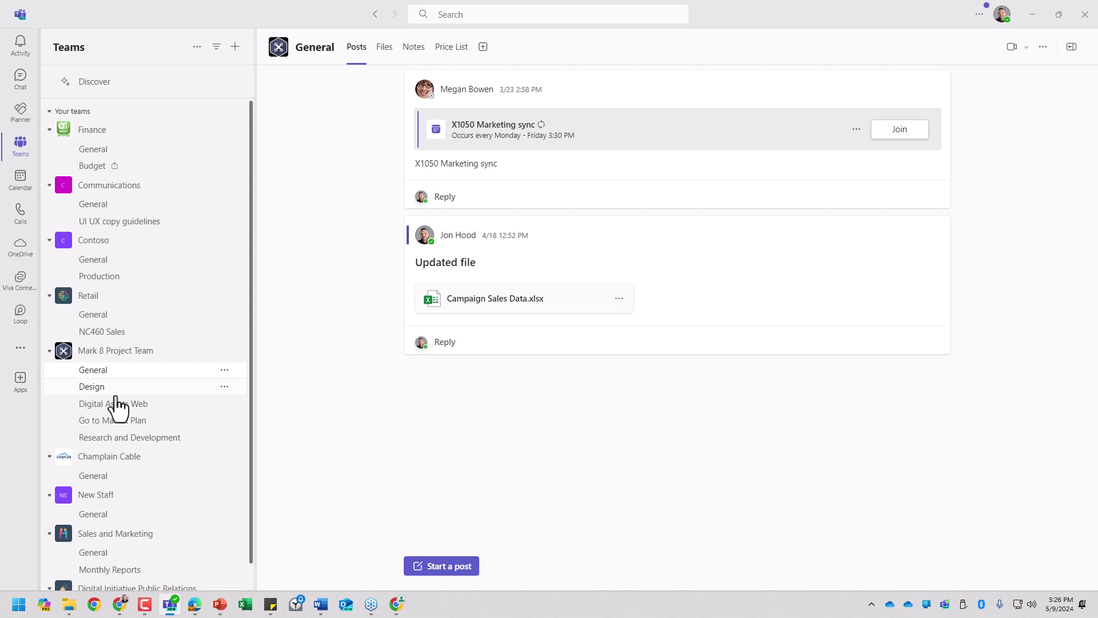
pyautogui.click(113, 392)
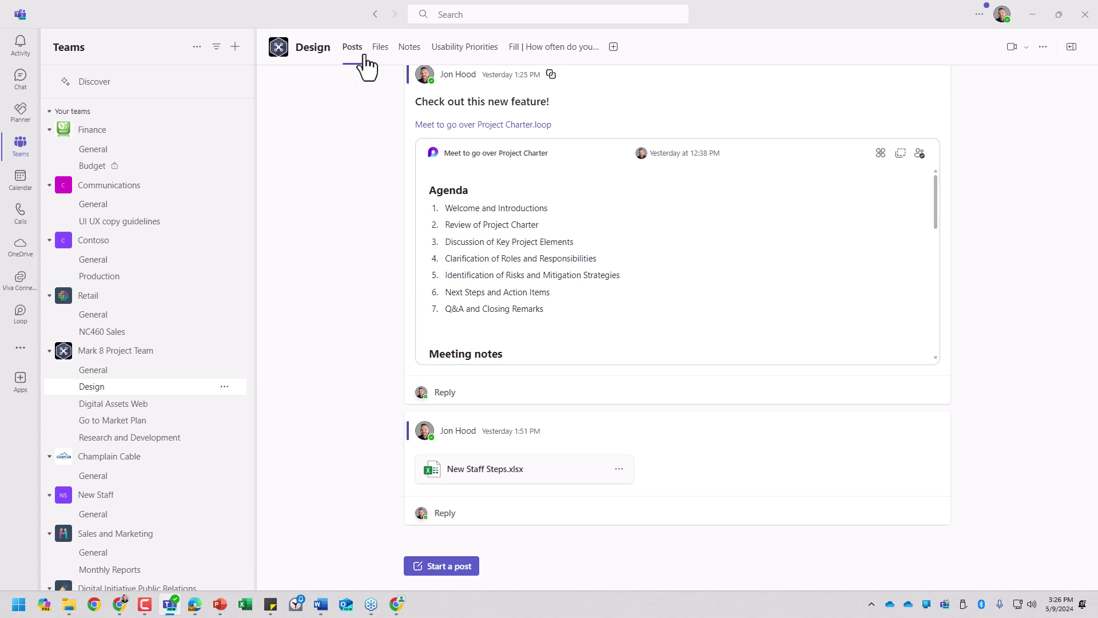
pyautogui.click(379, 48)
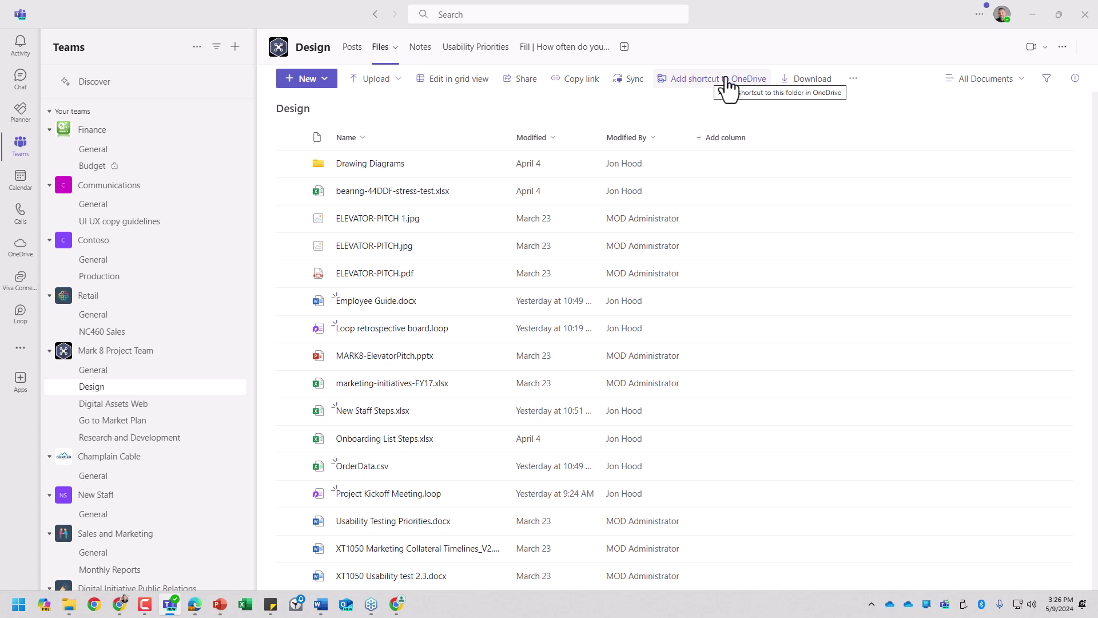
pyautogui.click(856, 80)
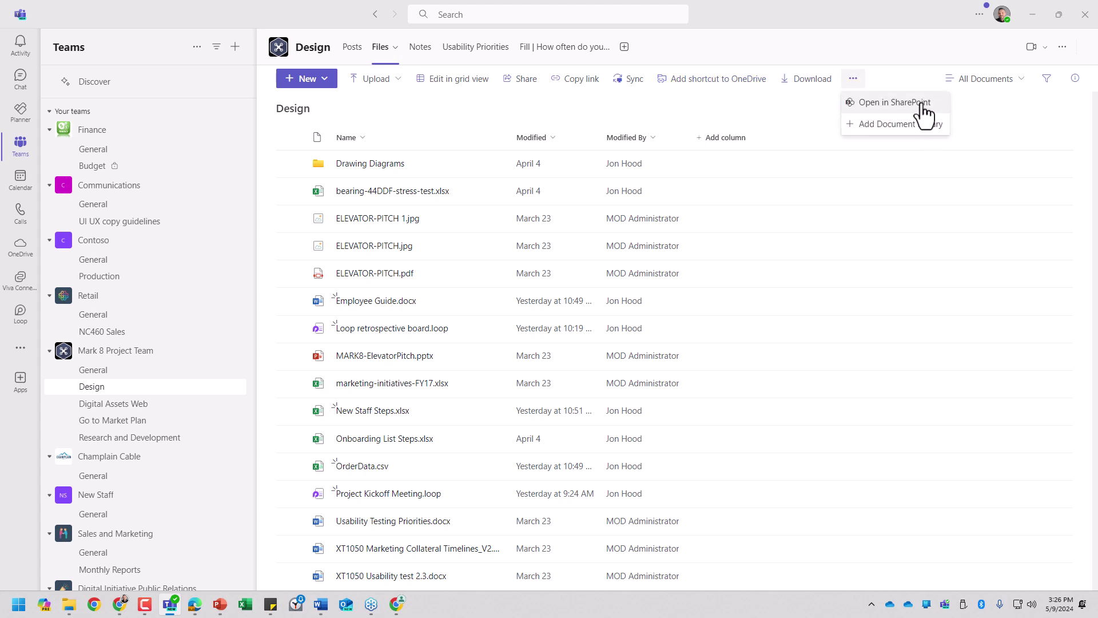
# Step: Open the files in SharePoint, go up to the Documents library root, and select the Design folder
pyautogui.click(930, 105)
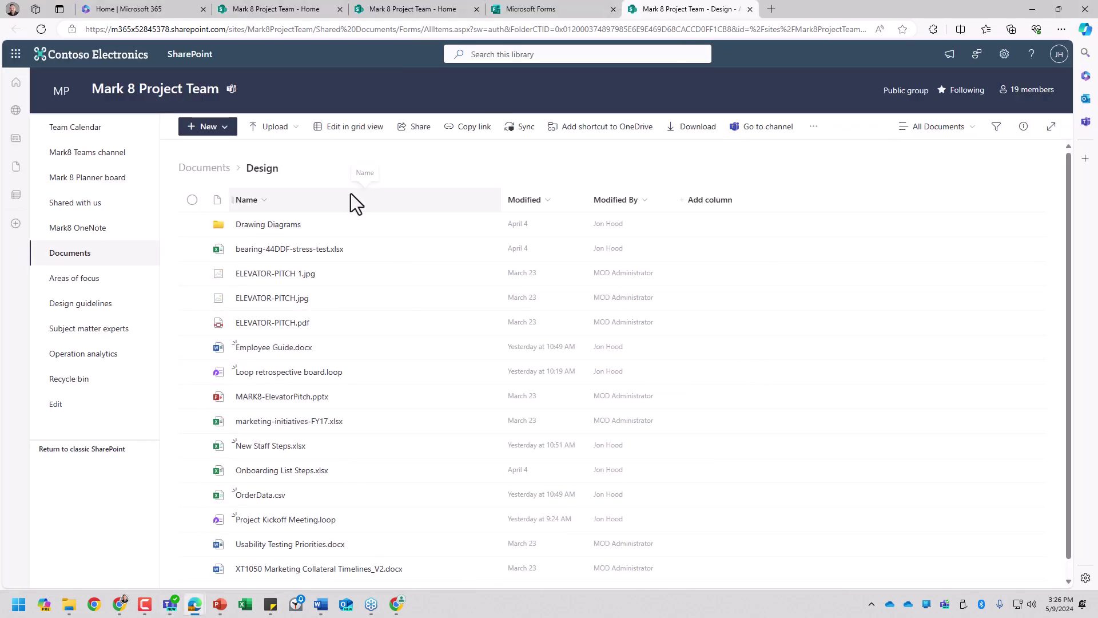
pyautogui.click(206, 169)
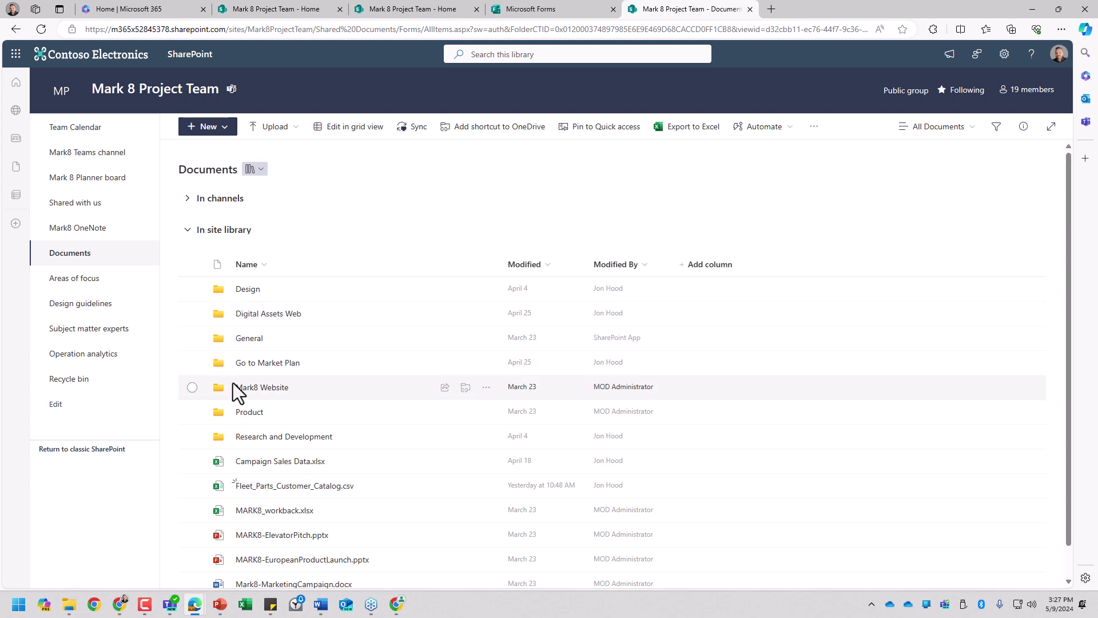
pyautogui.click(185, 199)
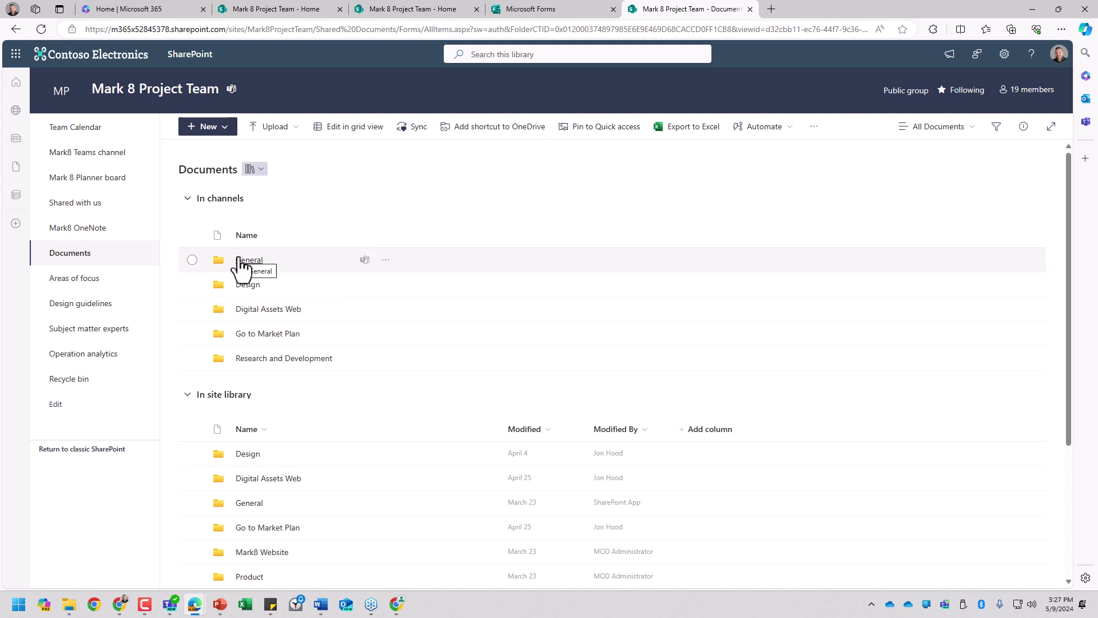
pyautogui.scroll(-2, 268, 315)
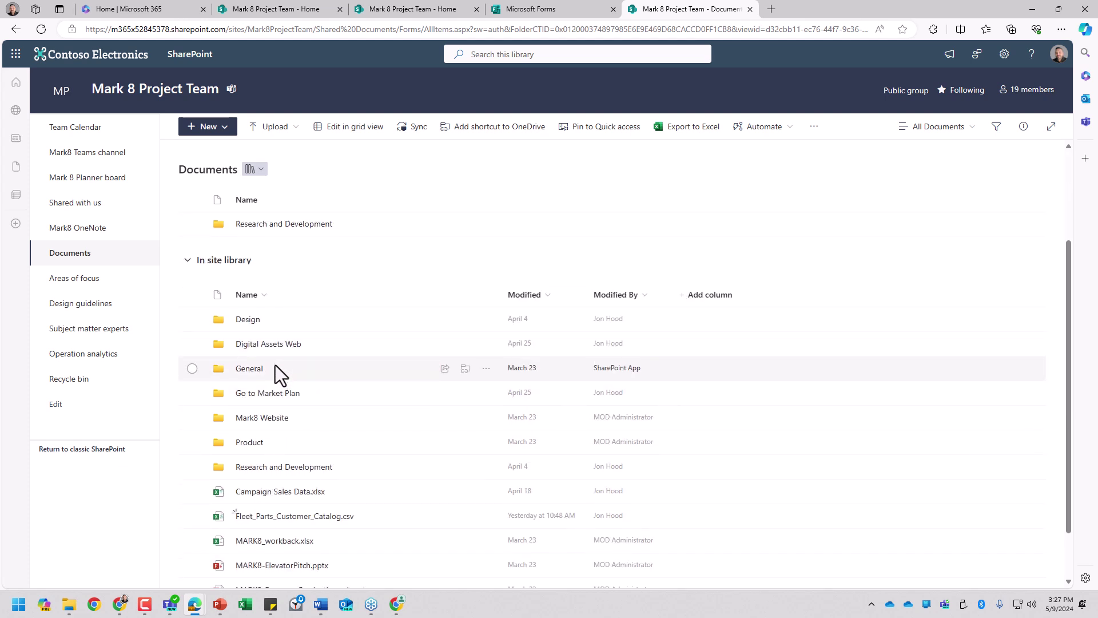
pyautogui.scroll(-1, 275, 363)
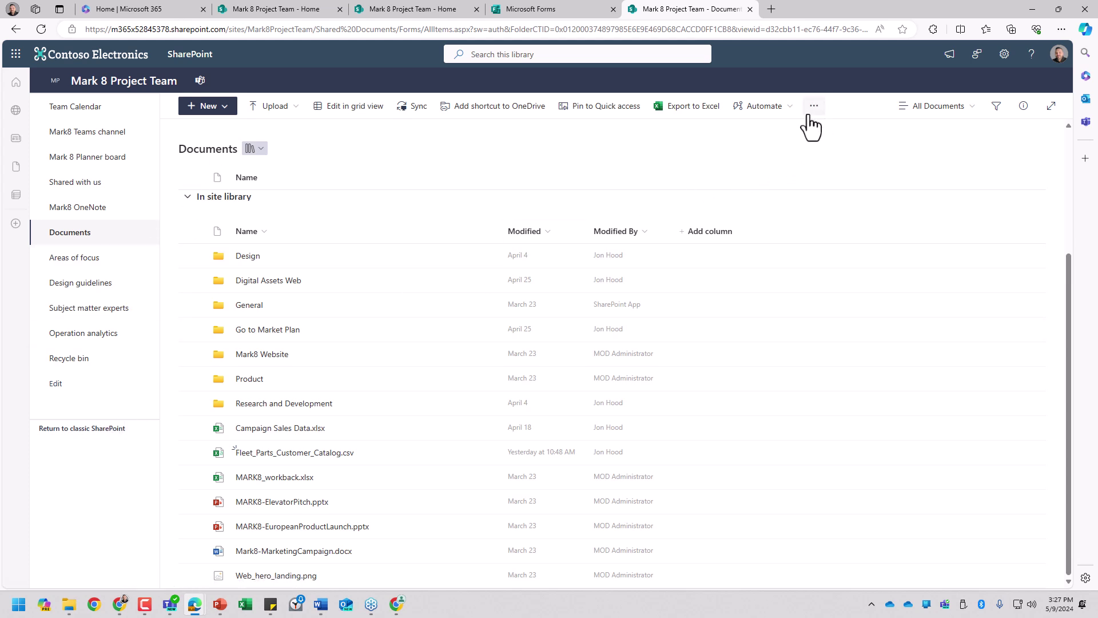
pyautogui.click(192, 255)
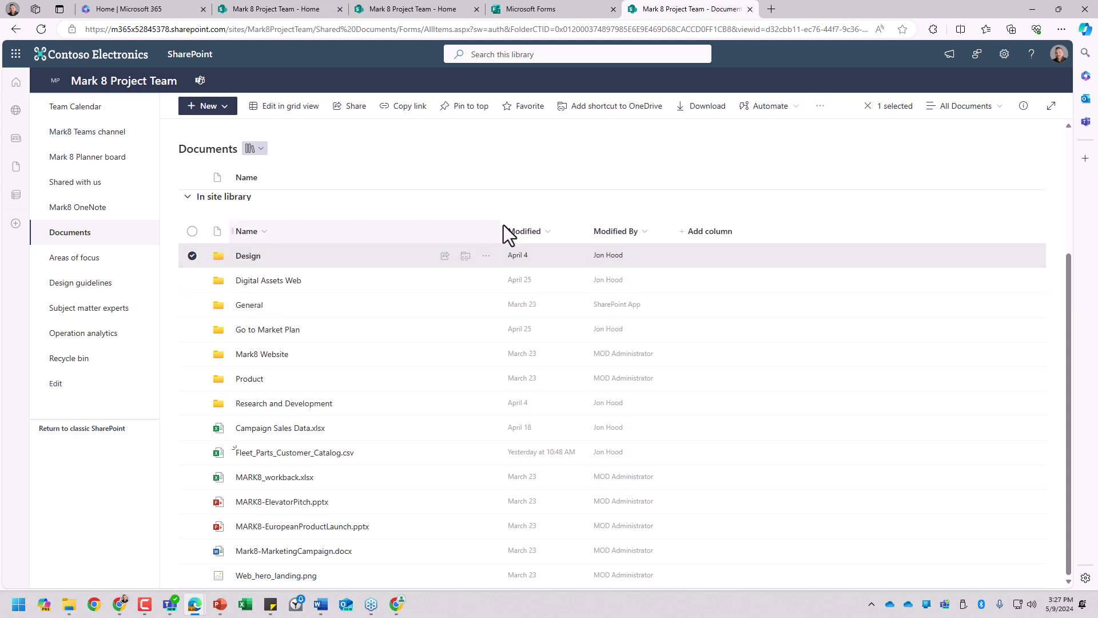
# Step: Share the Design folder with an external guest's e-mail address, accepting sharing outside the organization
pyautogui.click(341, 109)
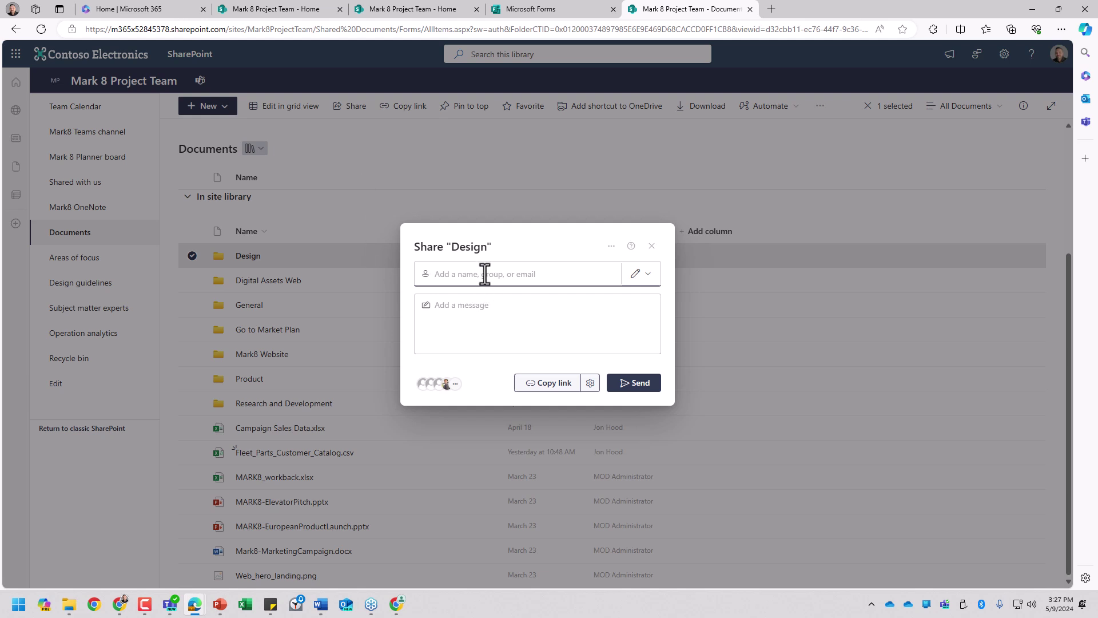
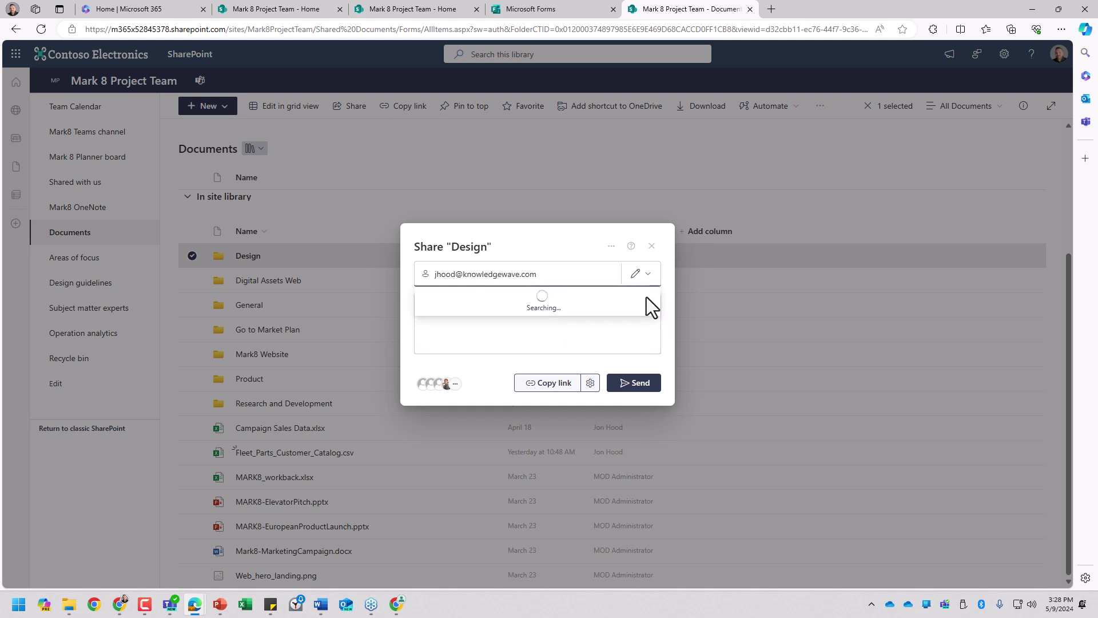
pyautogui.click(650, 303)
pyautogui.click(541, 383)
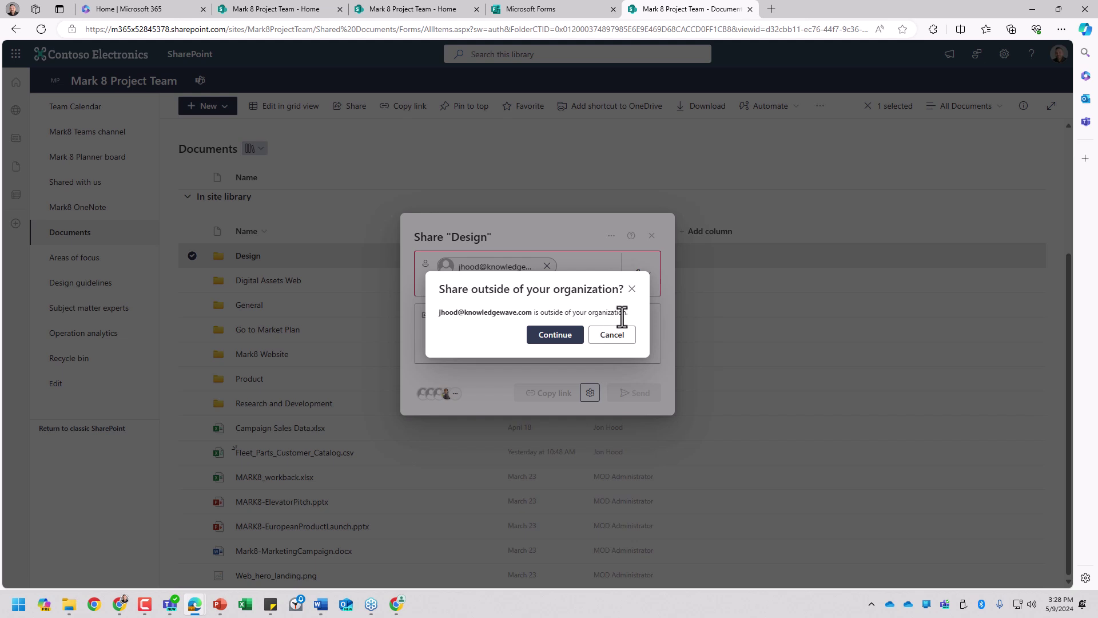
pyautogui.click(580, 338)
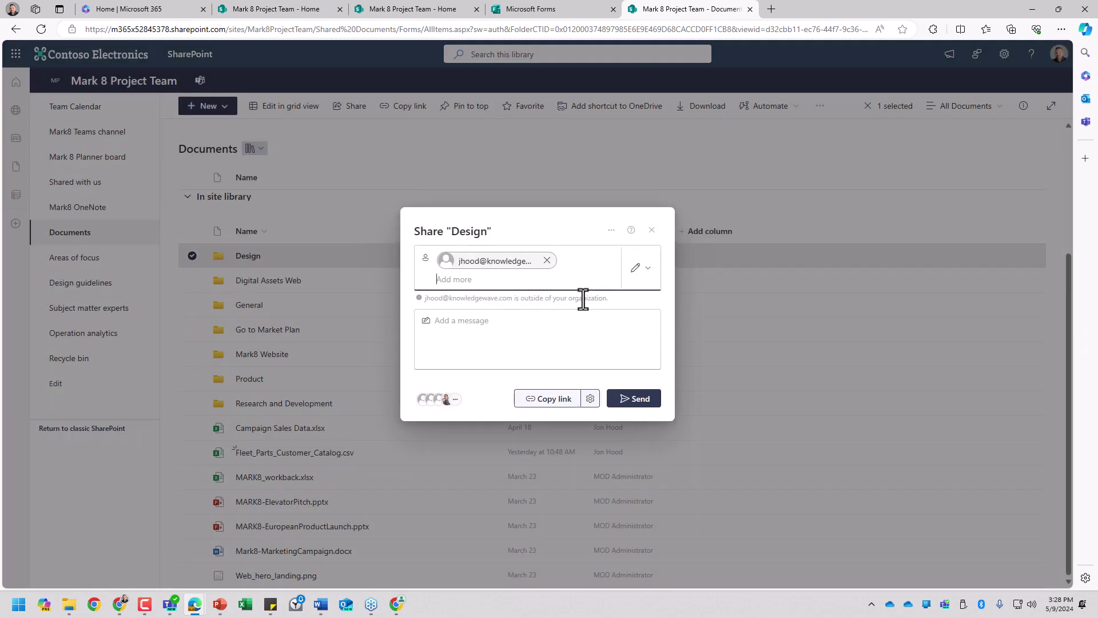
# Step: Set the sharing link to specific people with Can't download permission, then send the invitation
pyautogui.click(590, 398)
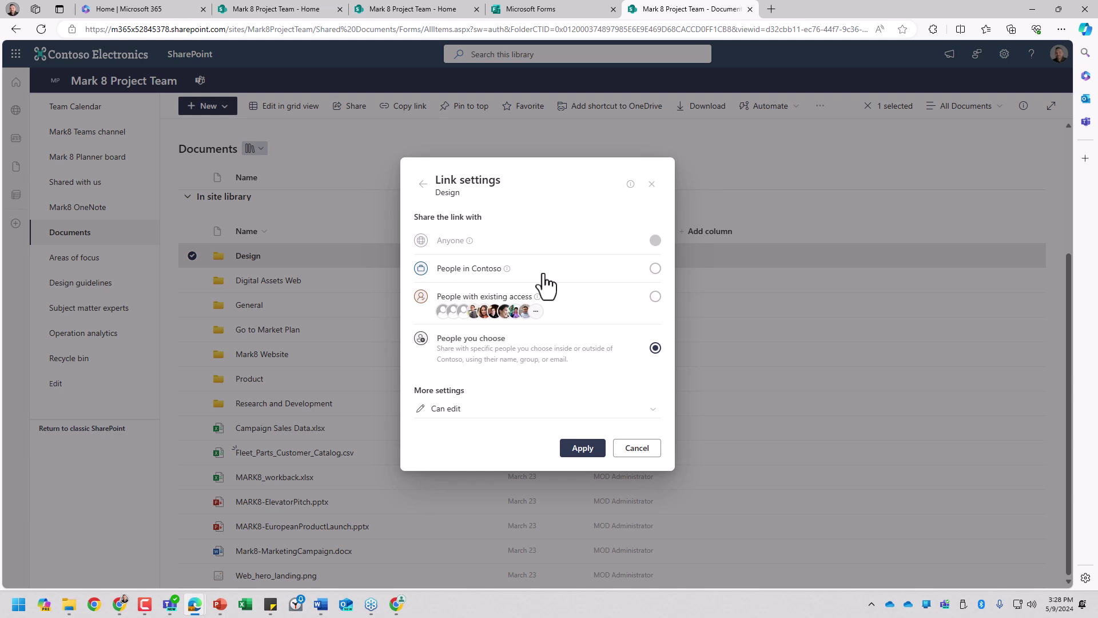
pyautogui.click(653, 297)
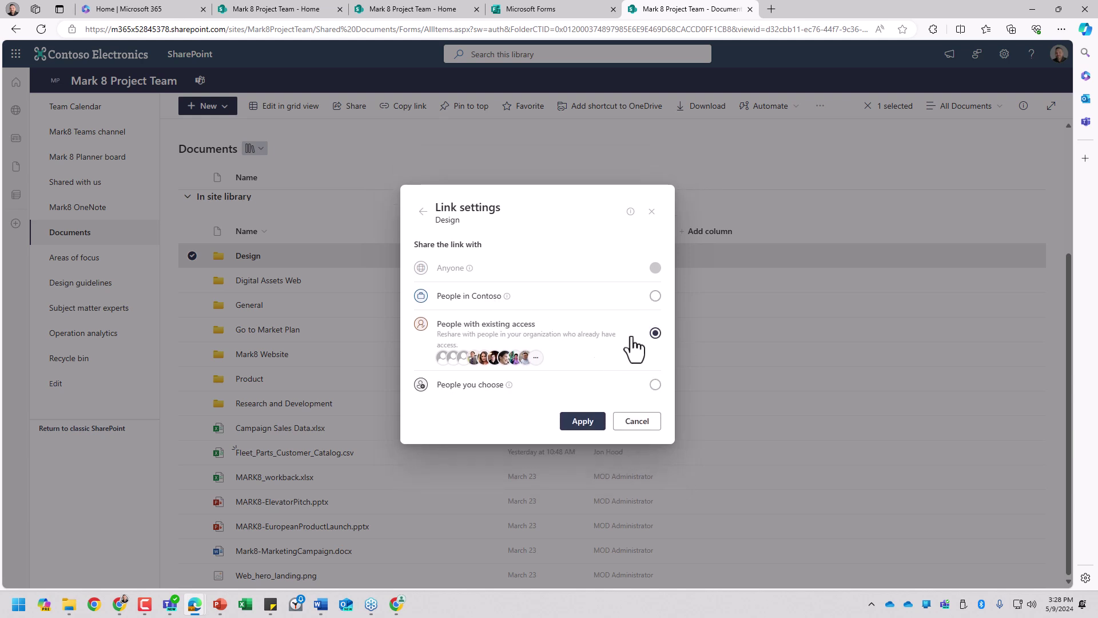
pyautogui.click(583, 422)
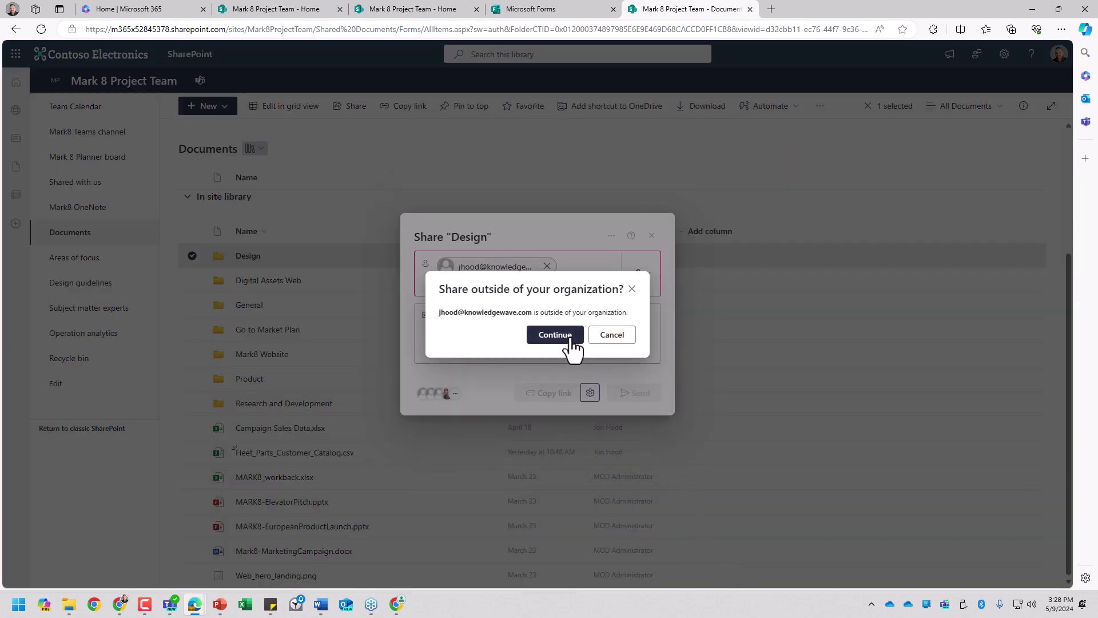
pyautogui.click(566, 335)
pyautogui.click(590, 398)
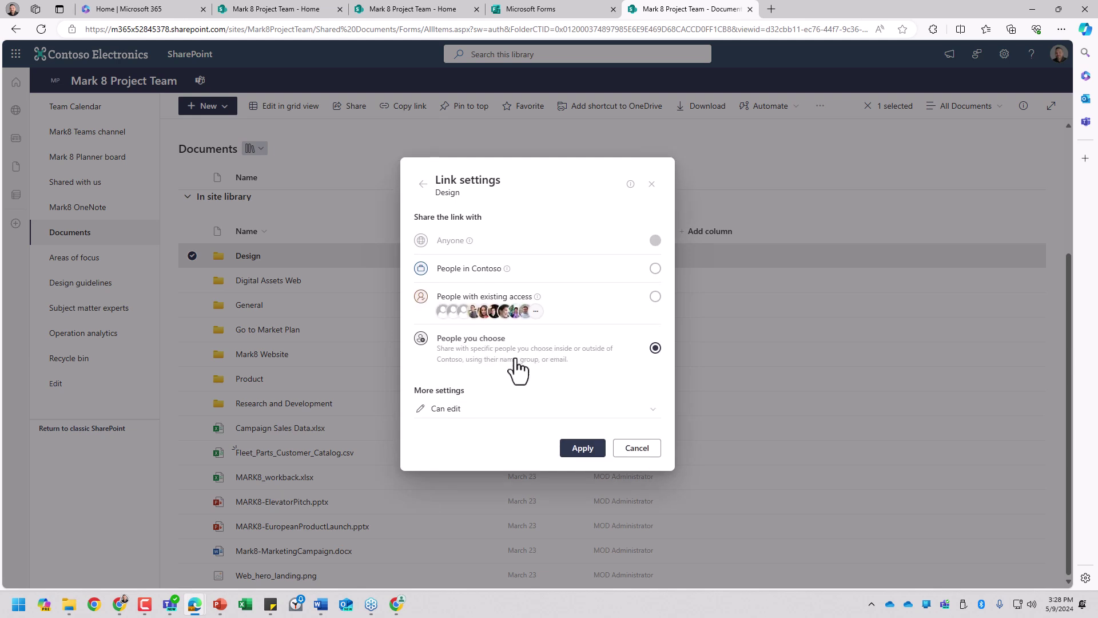
pyautogui.click(493, 410)
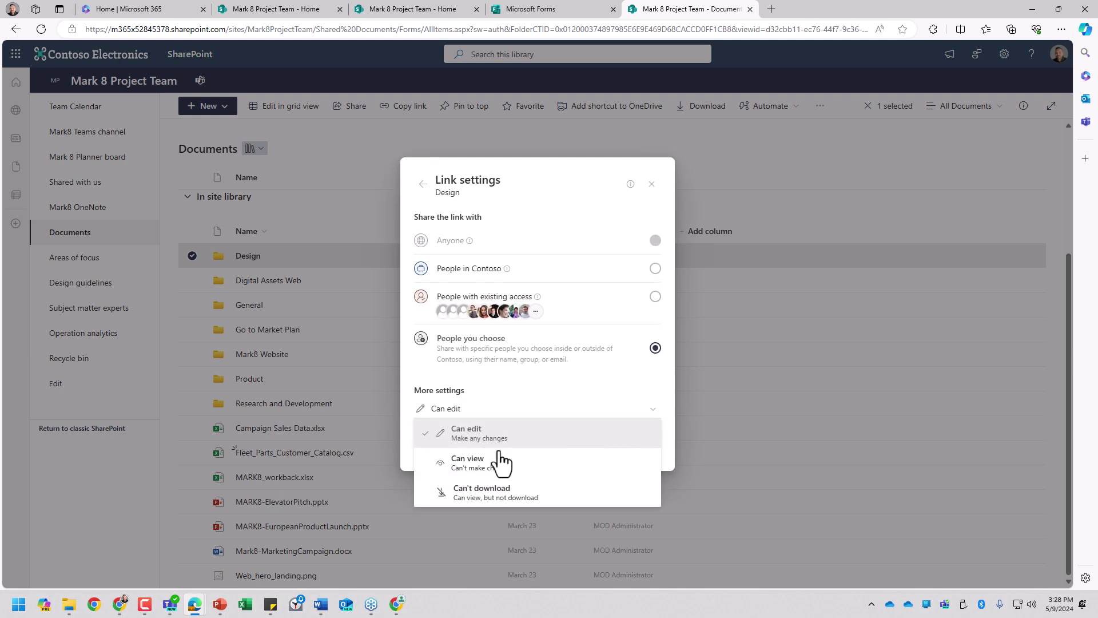
pyautogui.click(580, 507)
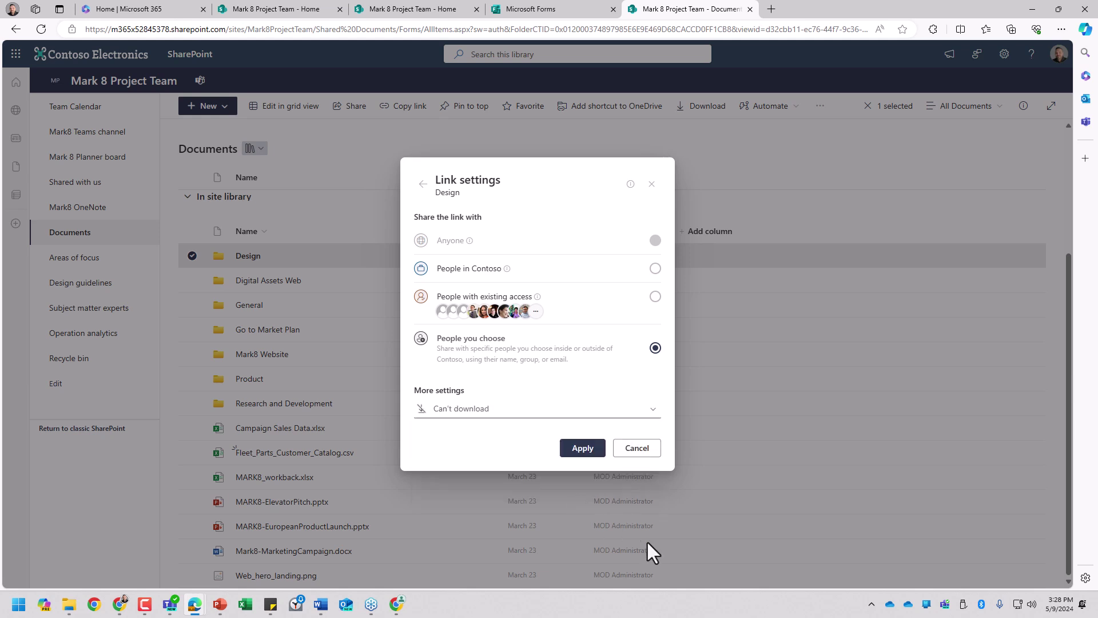
pyautogui.click(589, 448)
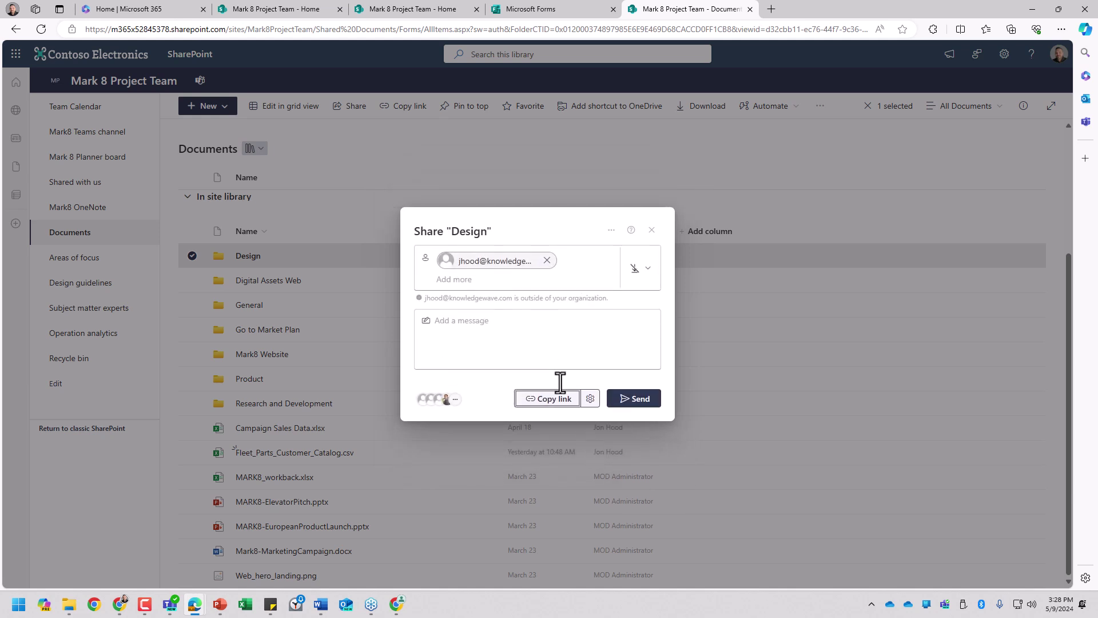
pyautogui.click(633, 399)
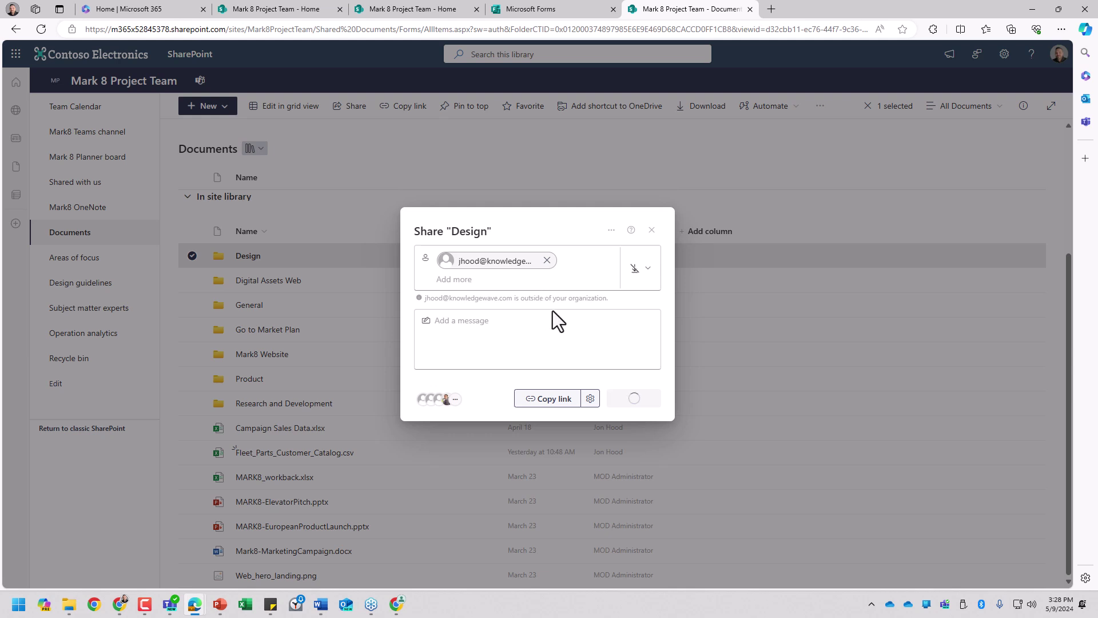
# Step: Close the share window and review the Design folder's Manage access groups and sharing links
pyautogui.click(653, 231)
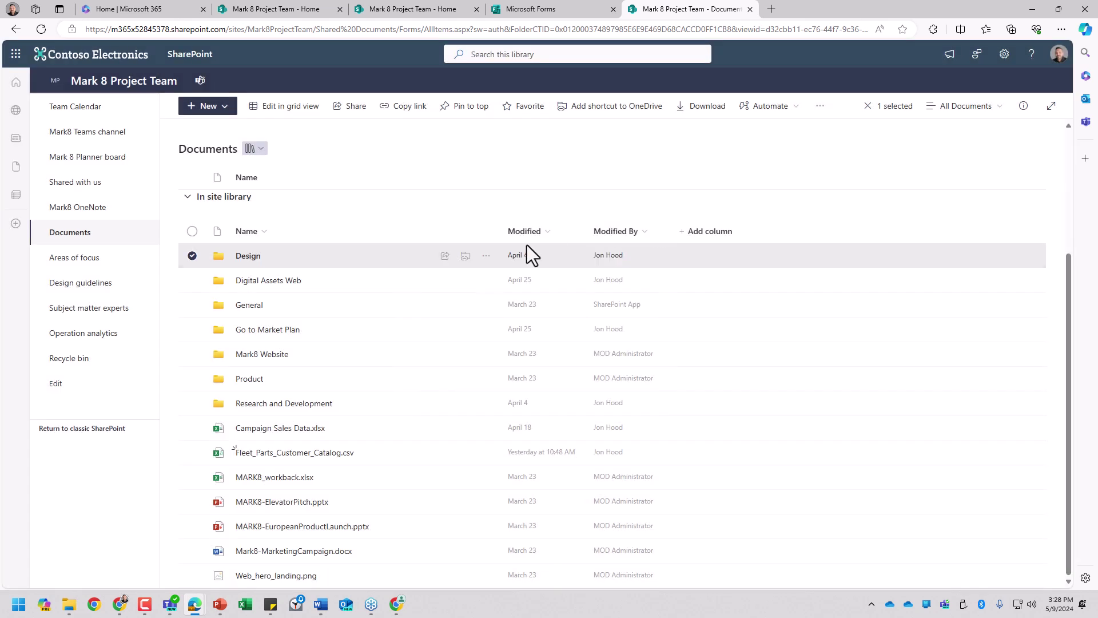
pyautogui.click(486, 256)
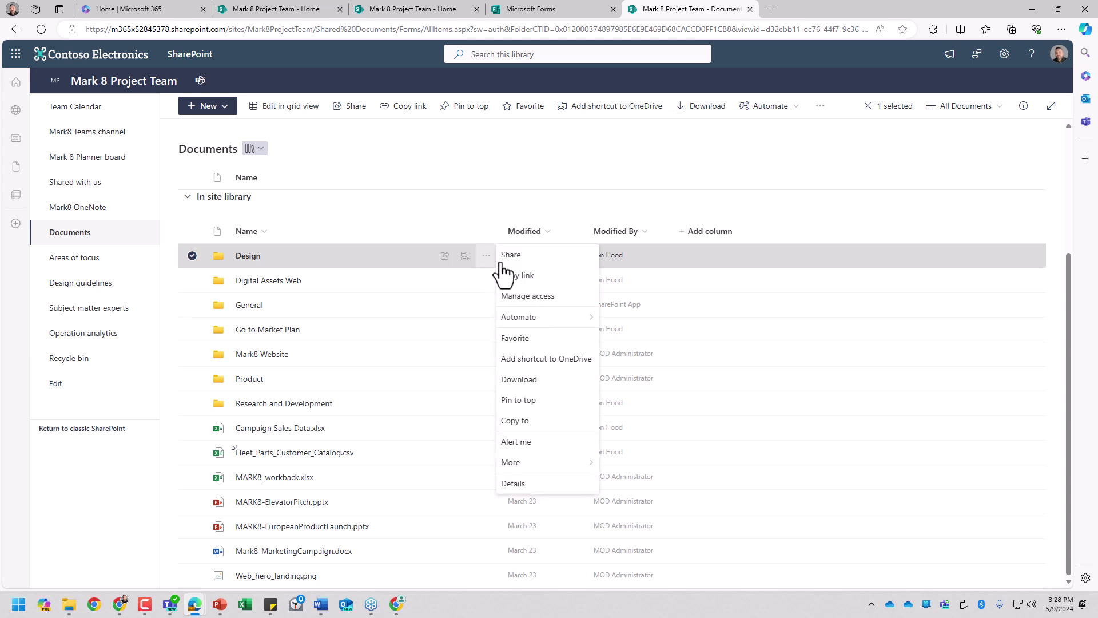
pyautogui.click(550, 297)
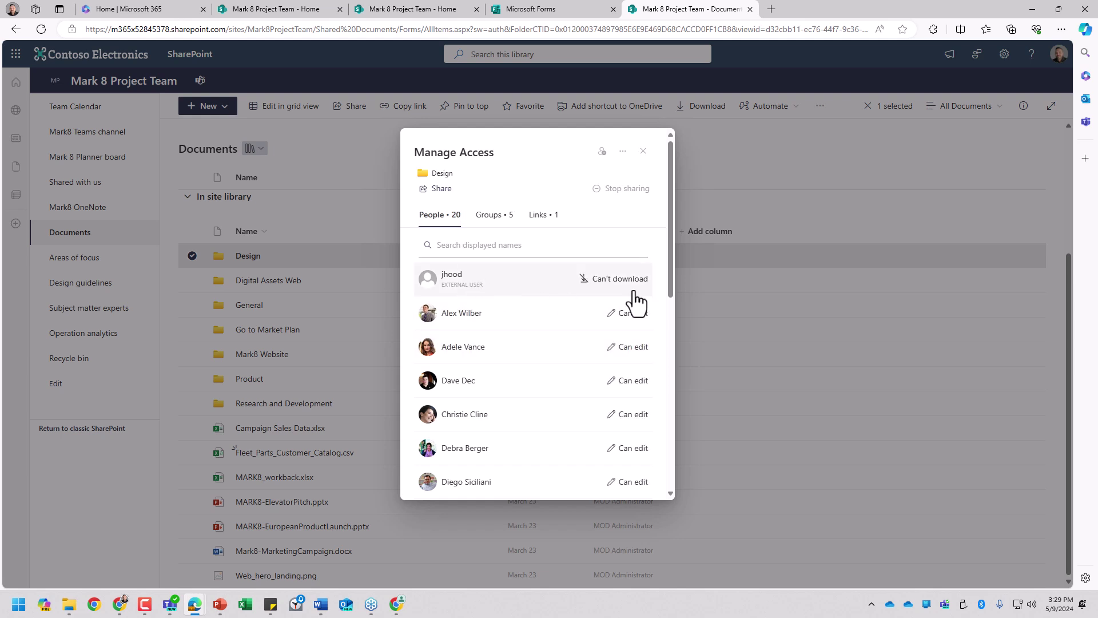
pyautogui.click(496, 217)
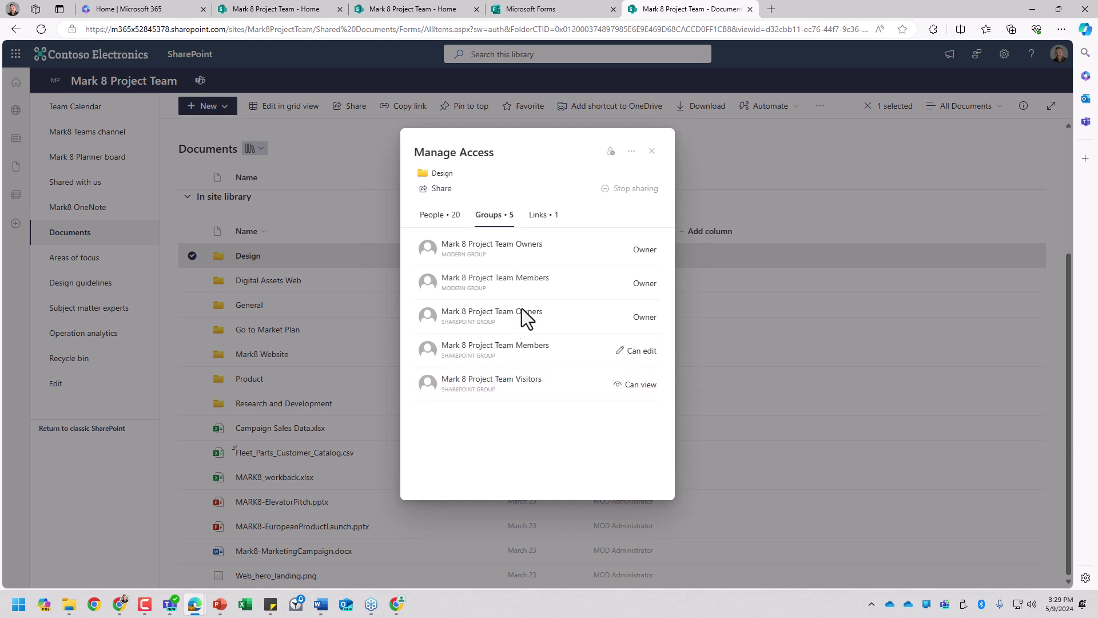
pyautogui.click(550, 216)
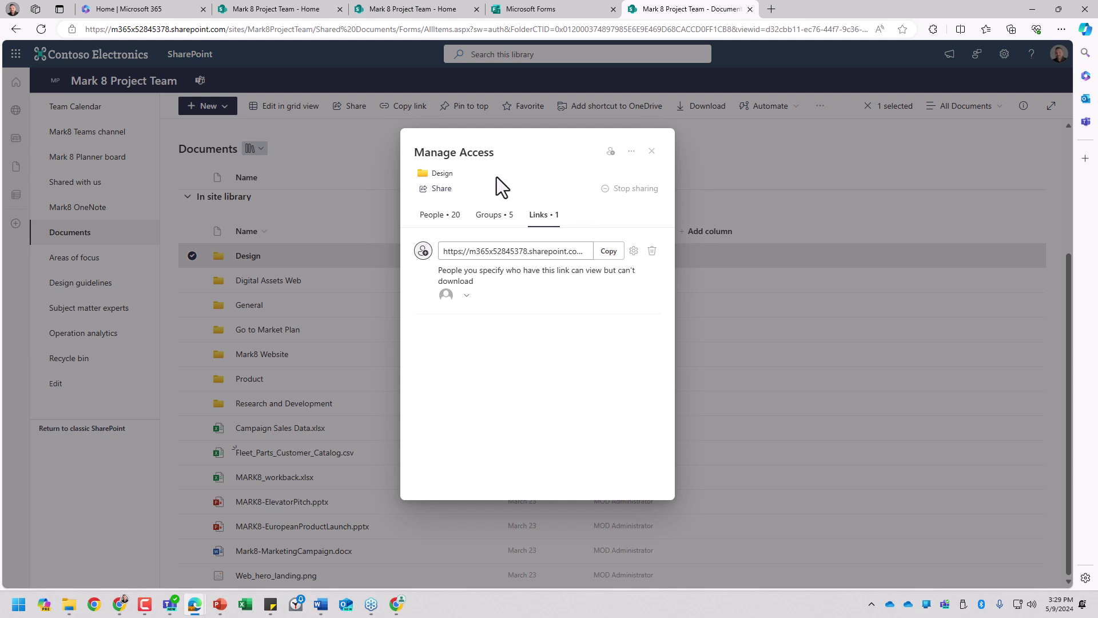
pyautogui.click(652, 151)
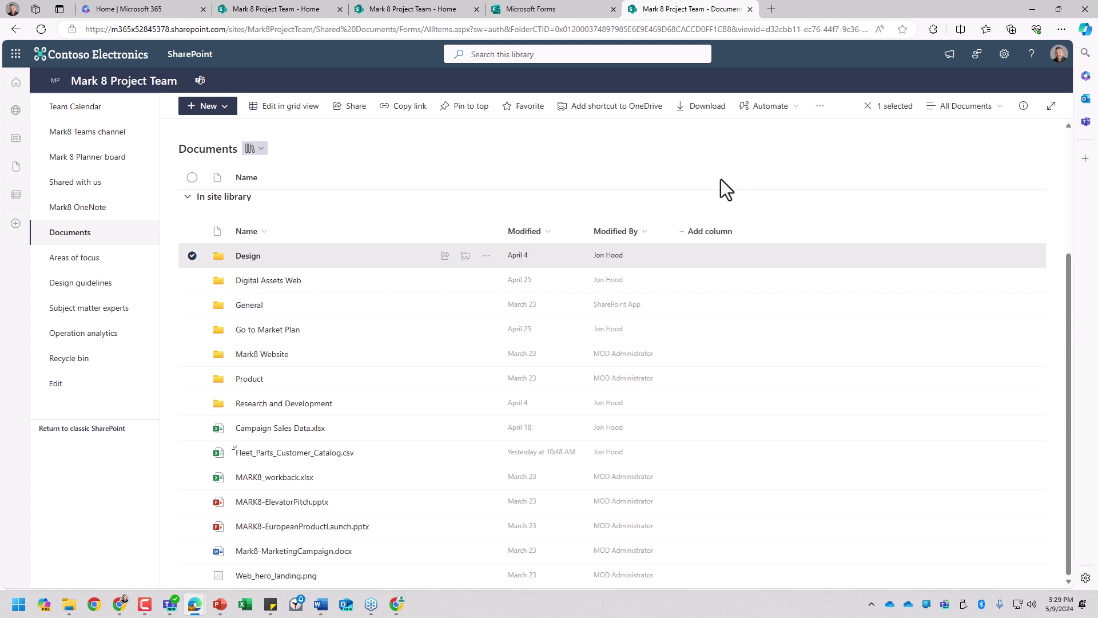
# Step: Copy the Design folder to the Retail site, then search the library for 'retail'
pyautogui.click(819, 113)
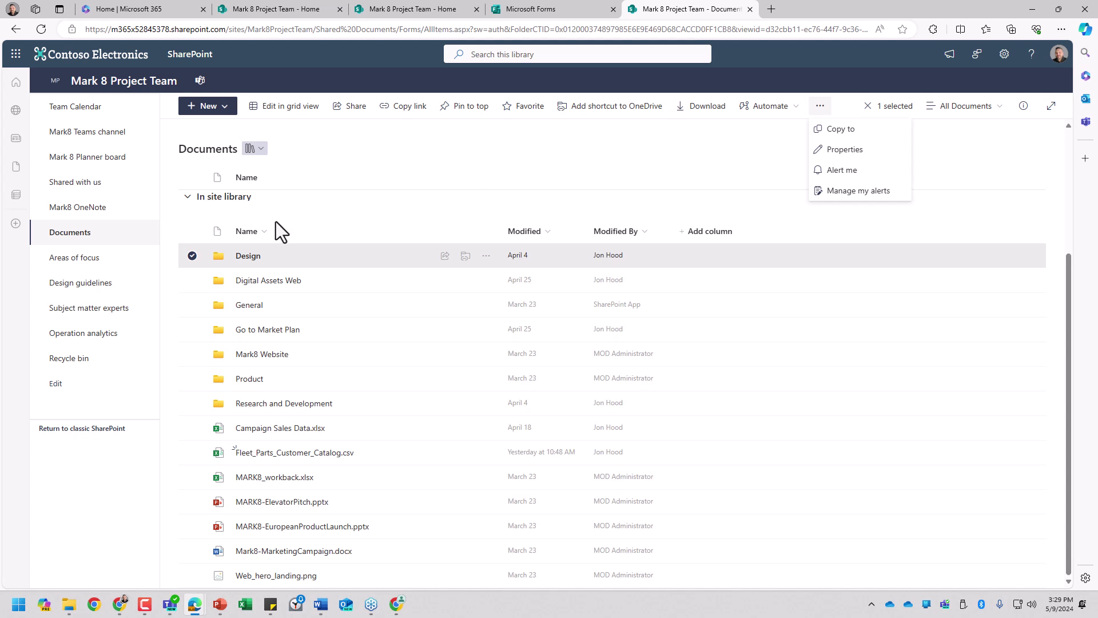
pyautogui.click(835, 131)
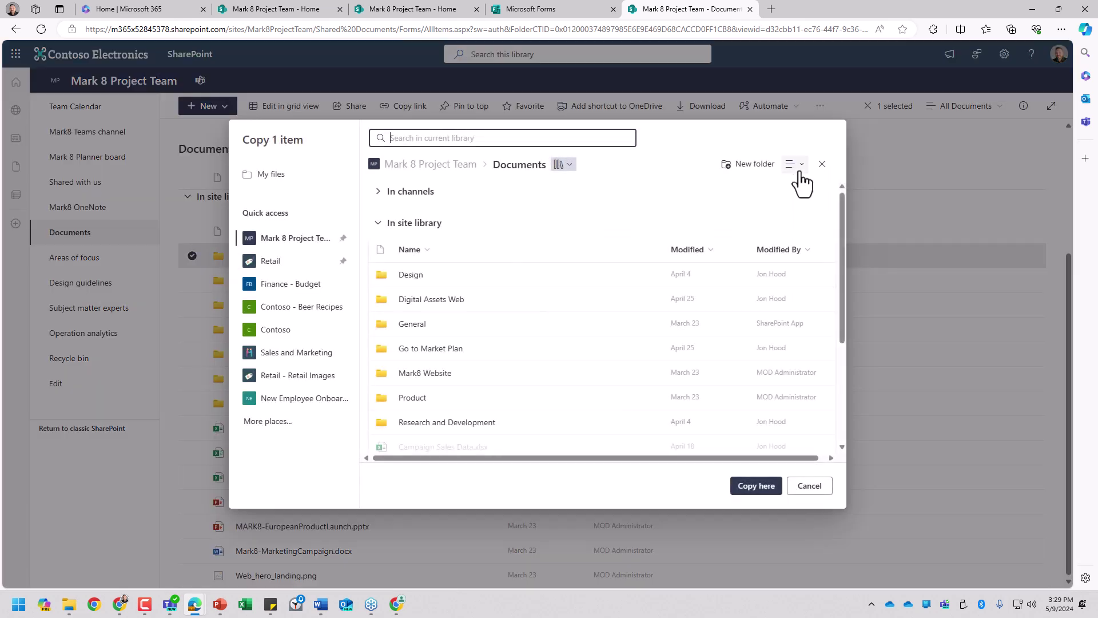
pyautogui.click(274, 262)
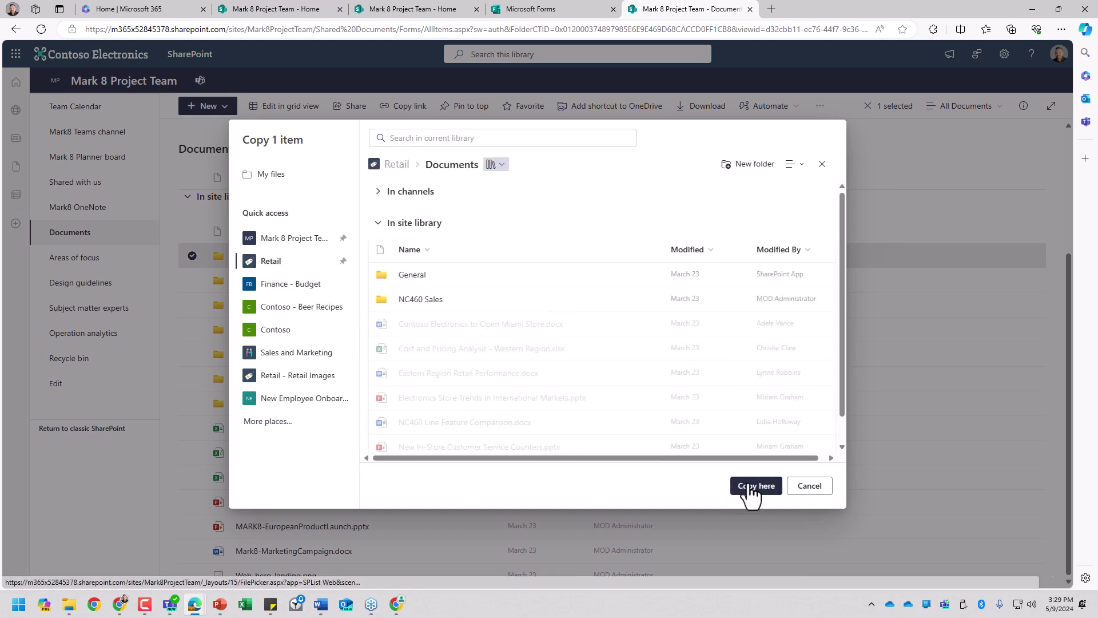
pyautogui.click(749, 487)
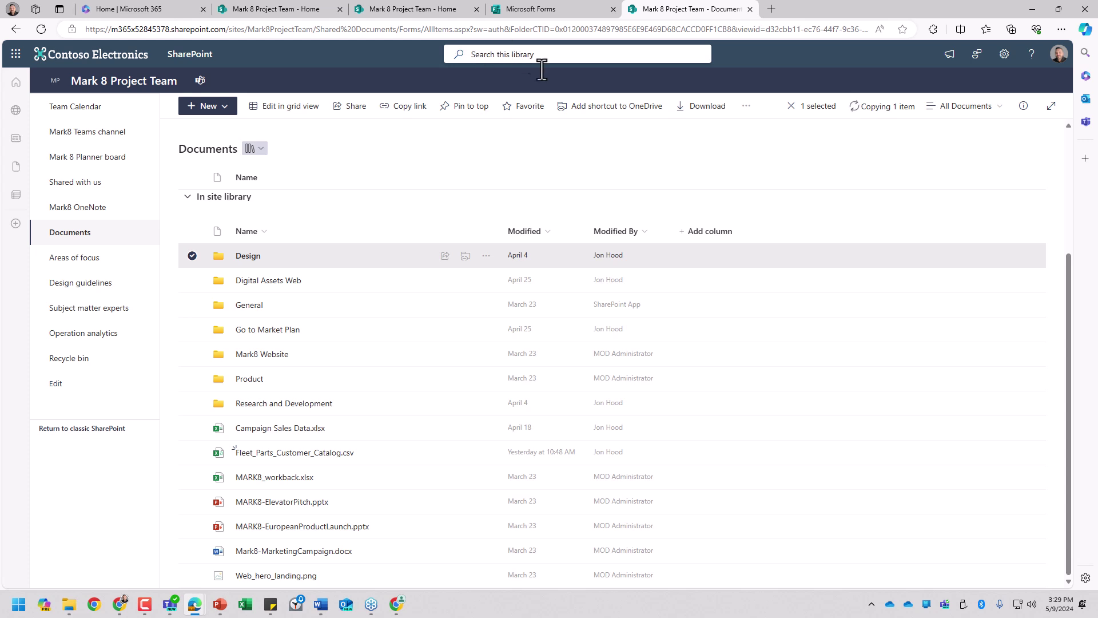
pyautogui.write('re')
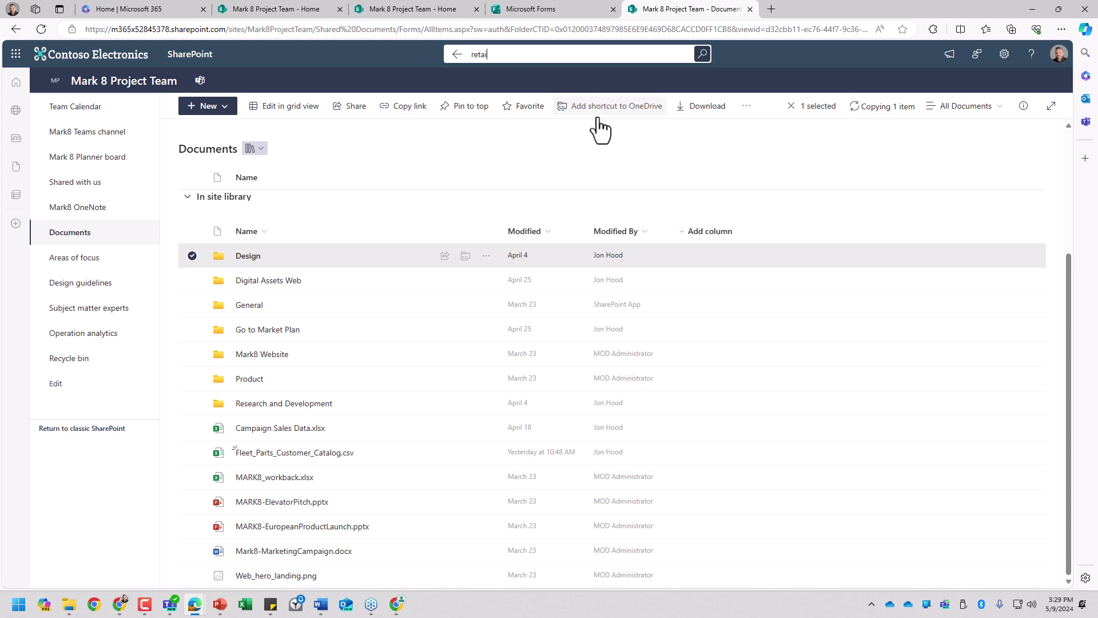
pyautogui.write('tail')
pyautogui.press('Return')
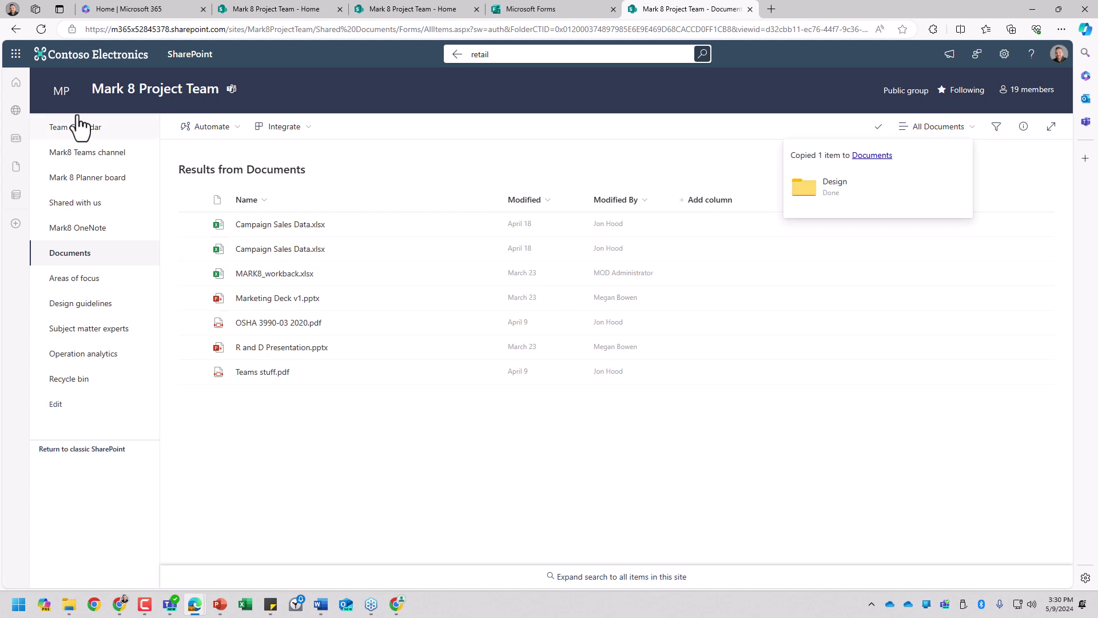
# Step: Go to the SharePoint start page and open The Landing site from Recent
pyautogui.click(16, 86)
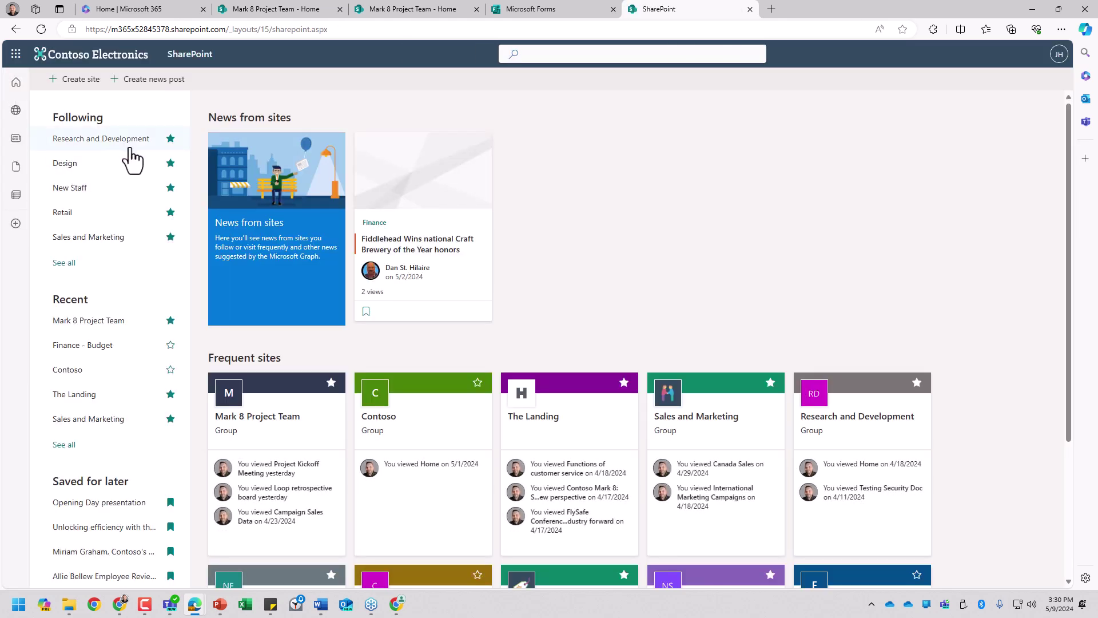
pyautogui.click(125, 395)
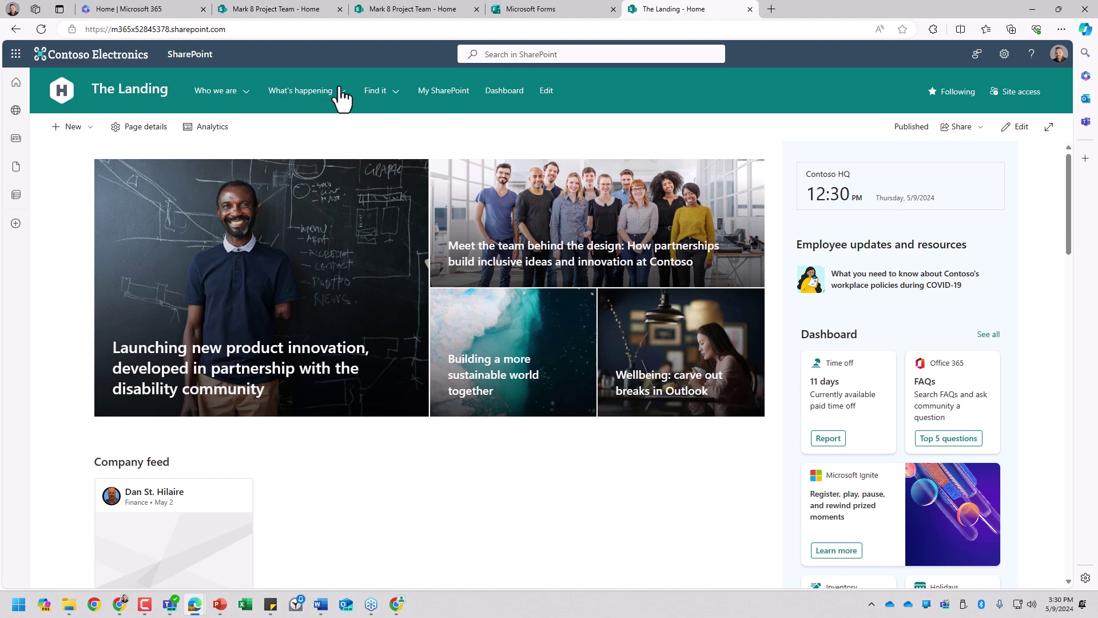
pyautogui.moveTo(399, 103)
# Step: Zoom Teams in and browse Digital Assets Web and Go to Market Plan, ending on Design
pyautogui.click(170, 606)
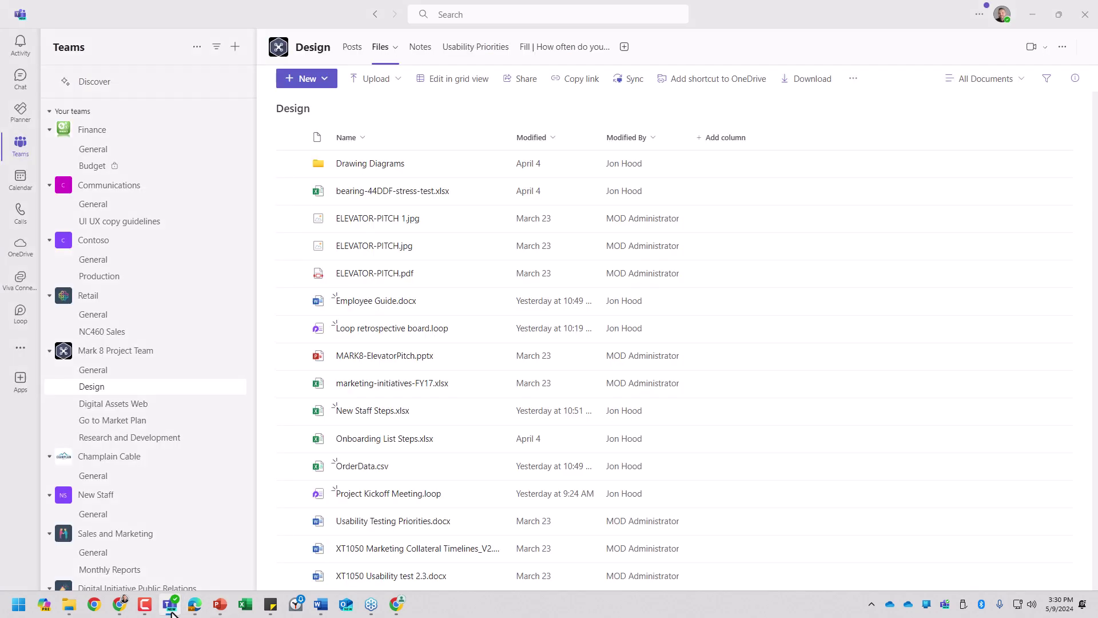
pyautogui.click(104, 351)
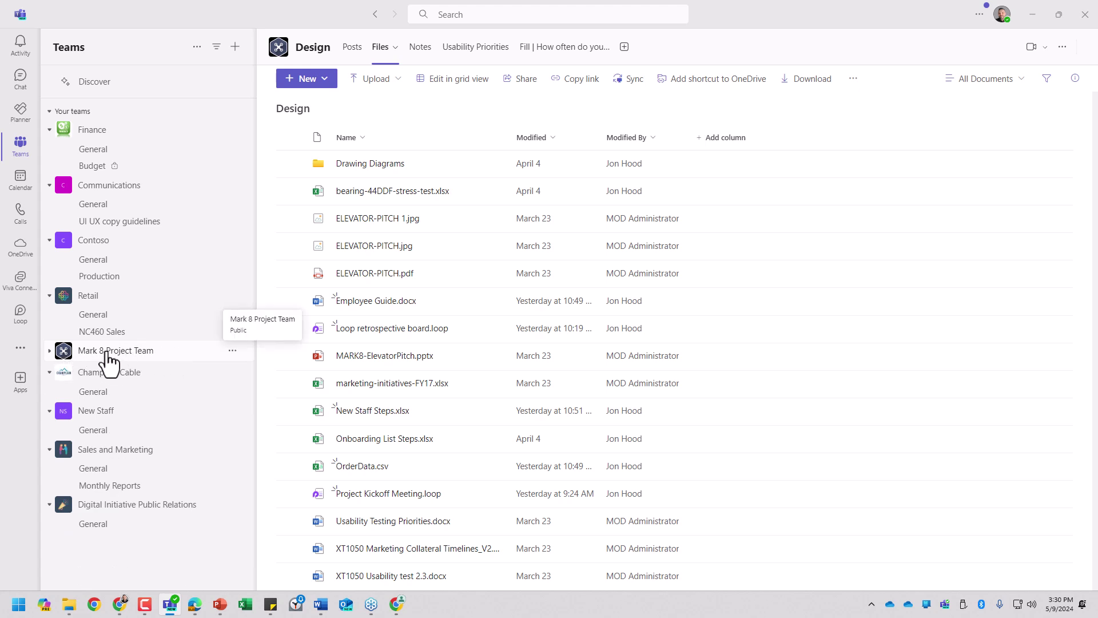
pyautogui.hotkey('ctrl', '+')
pyautogui.hotkey('ctrl', '+')
pyautogui.scroll(-1, 191, 395)
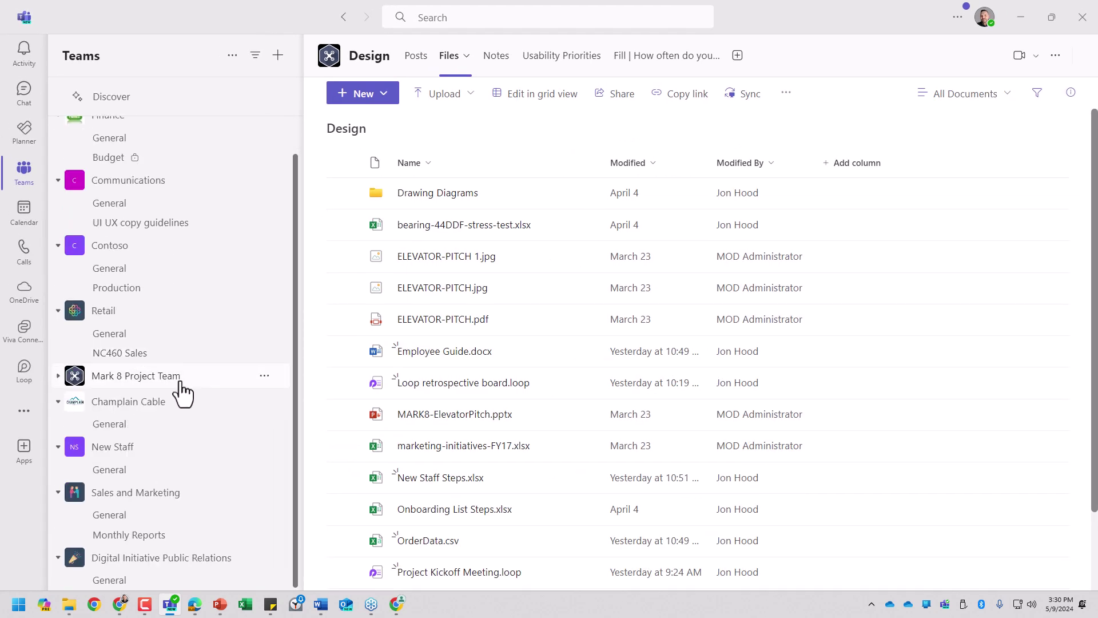
pyautogui.click(179, 382)
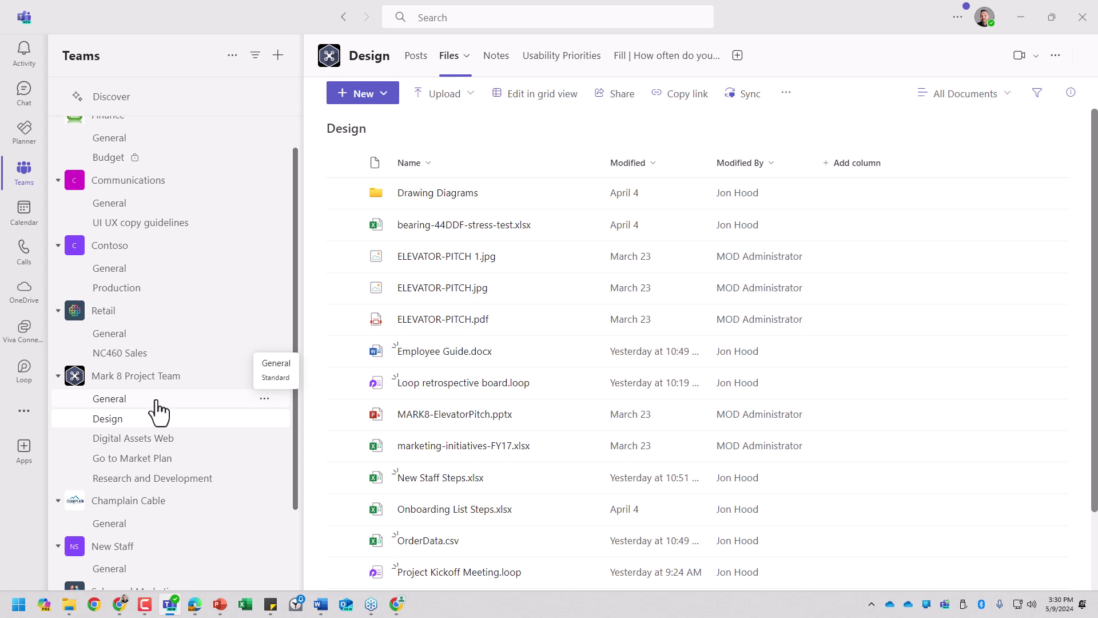
pyautogui.click(150, 441)
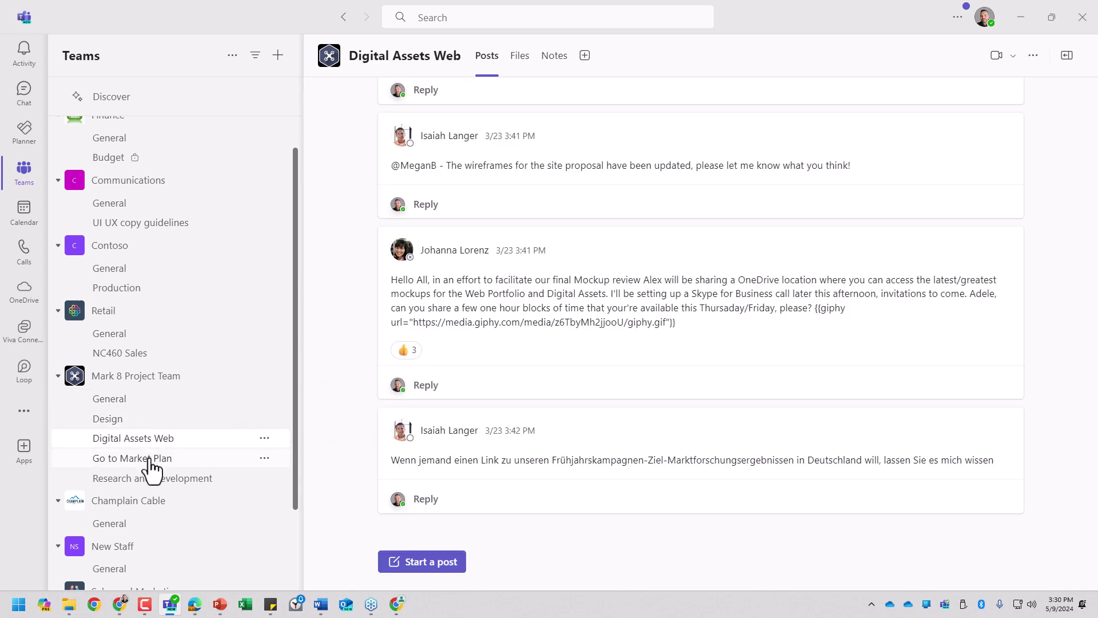
pyautogui.click(151, 459)
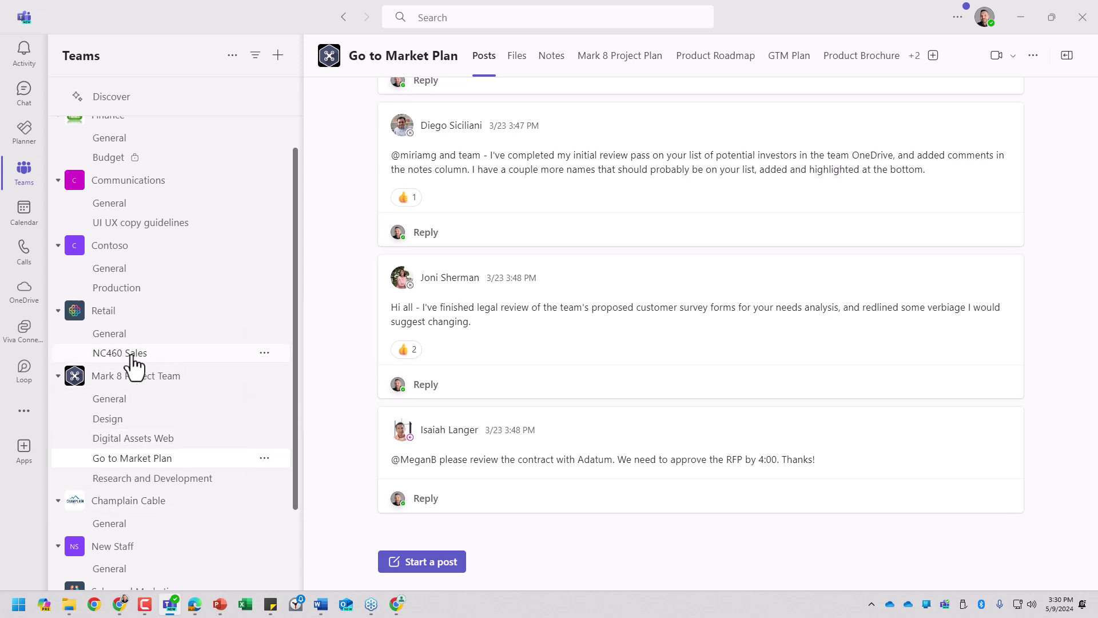
pyautogui.click(144, 423)
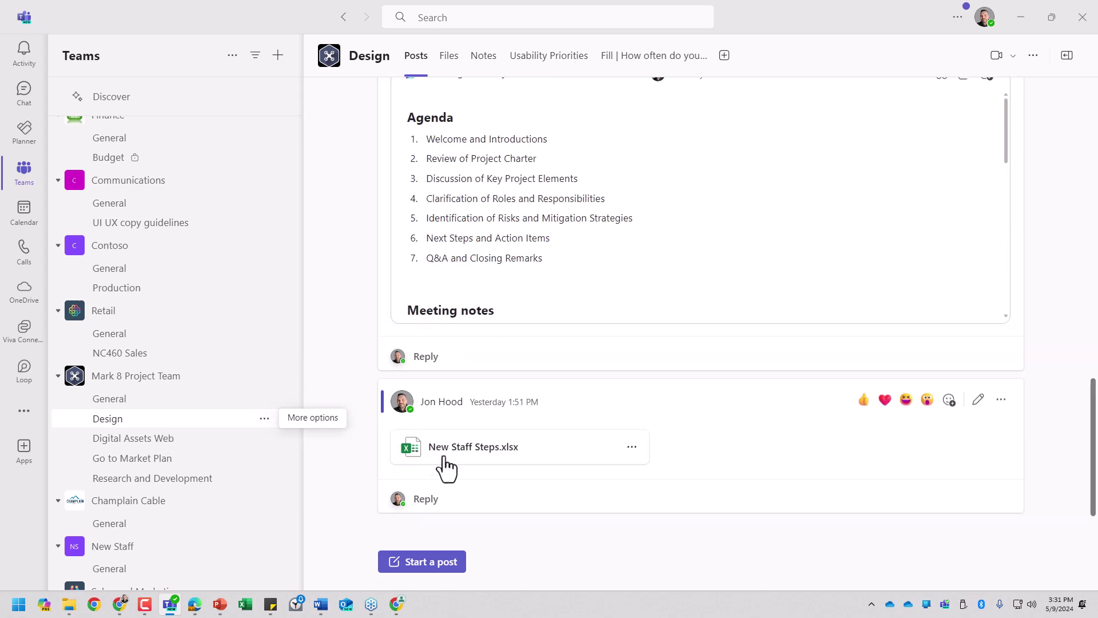
# Step: Show the Design channel's Files, collapse the Retail team's channels, and minimise Teams
pyautogui.click(436, 563)
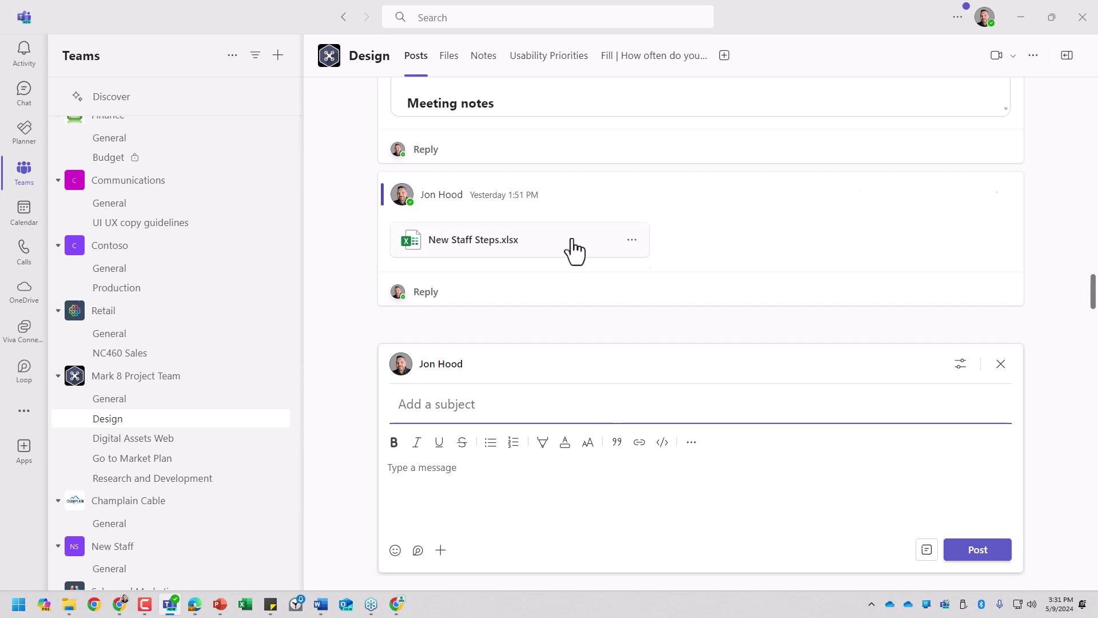
pyautogui.click(448, 56)
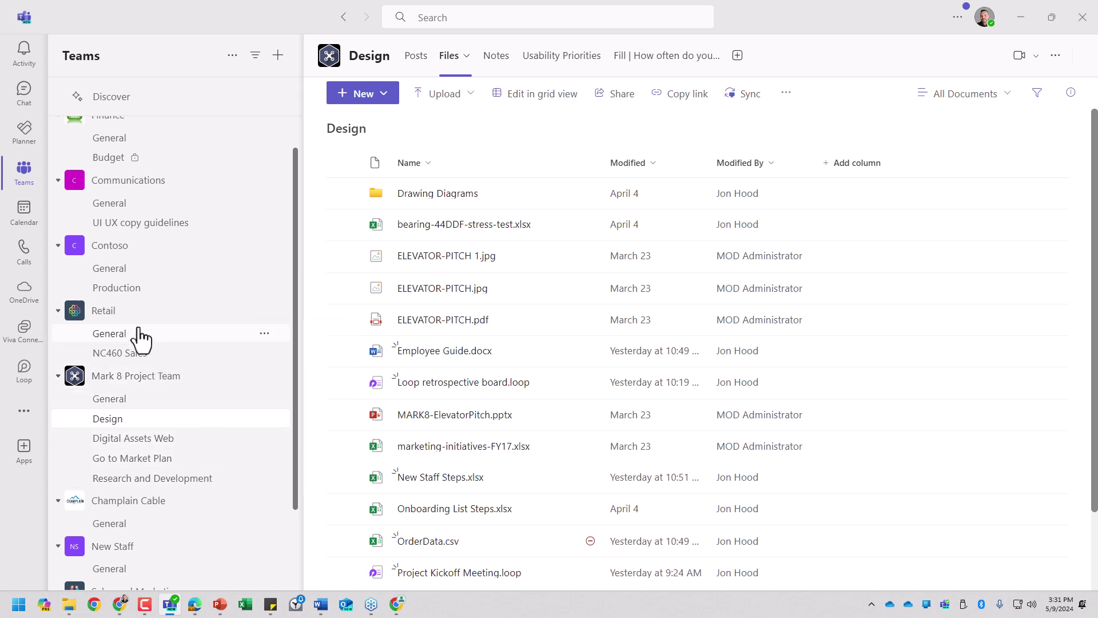
pyautogui.click(132, 312)
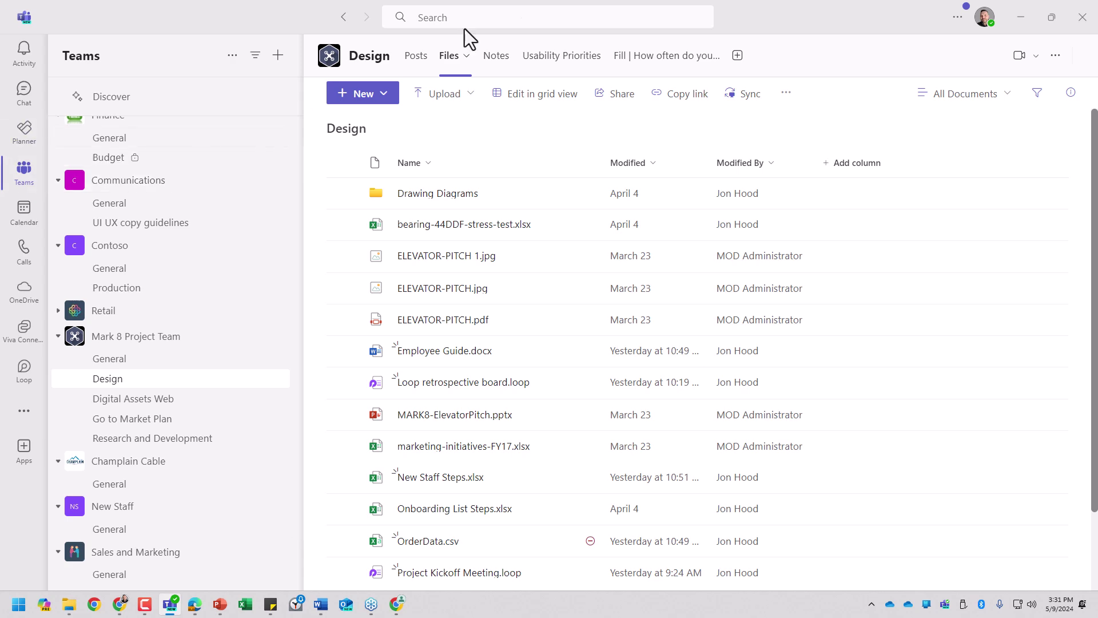
pyautogui.click(1021, 17)
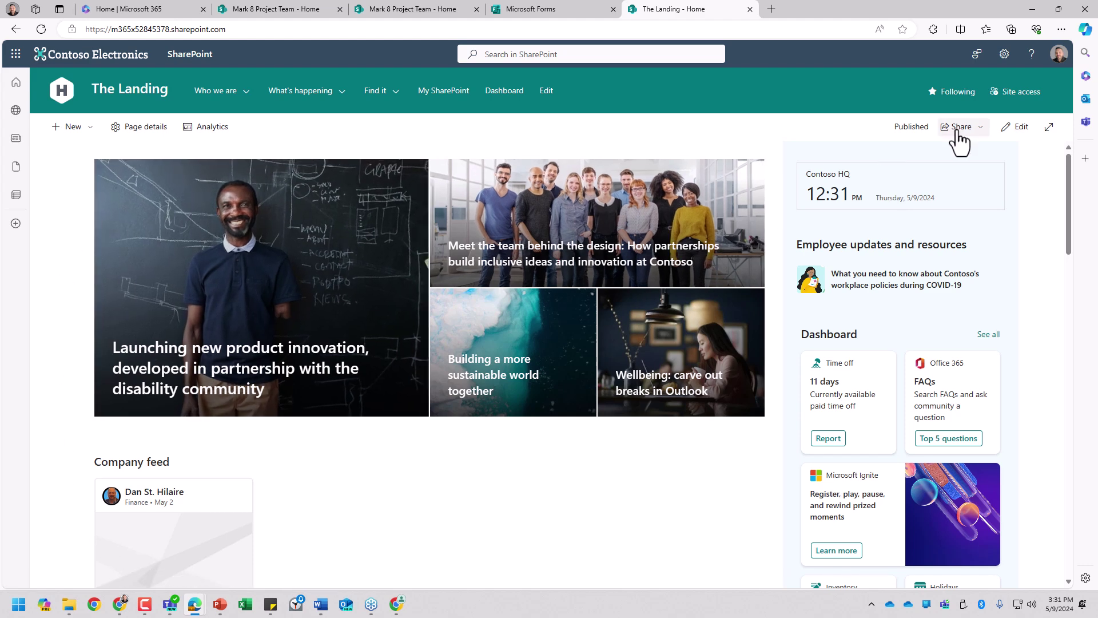
# Step: Put The Landing page into edit mode, then switch to the Mark 8 Project Team home tab
pyautogui.click(1019, 127)
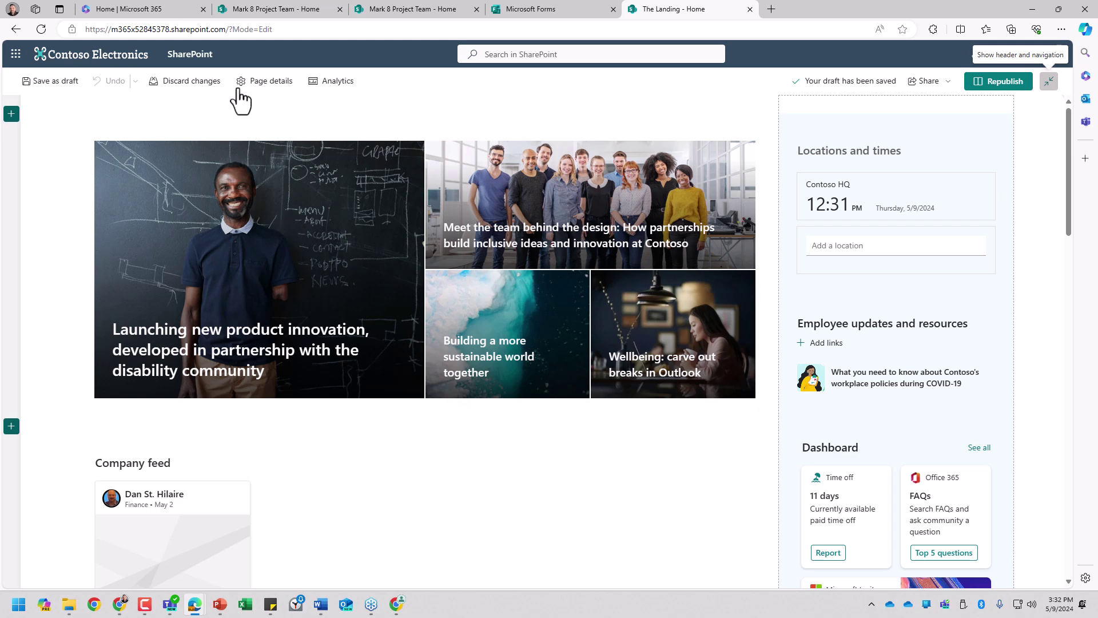
pyautogui.click(286, 16)
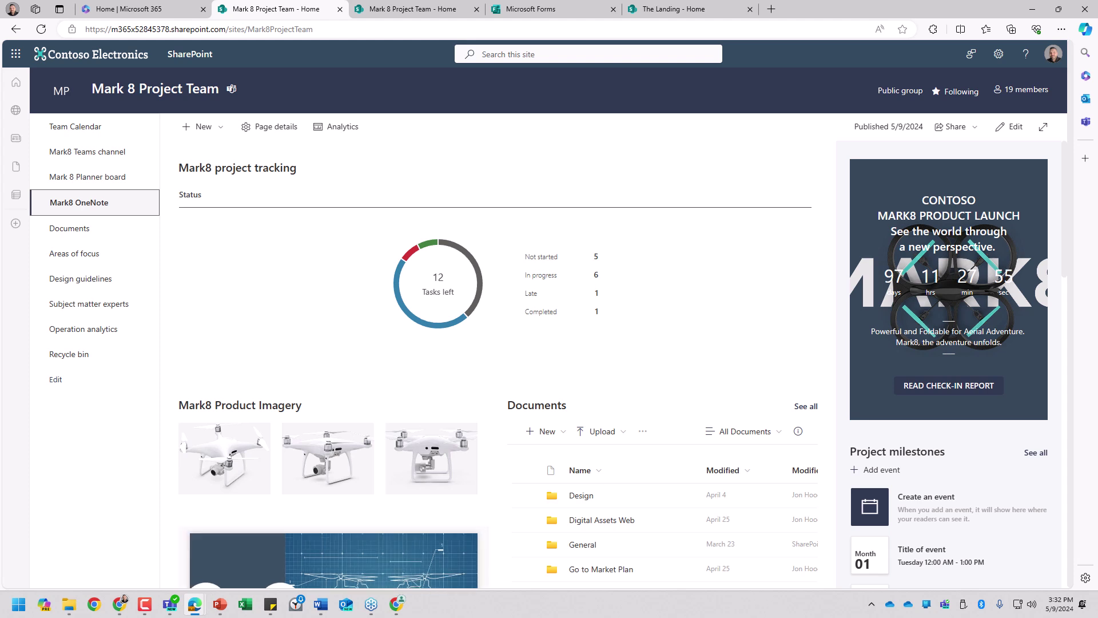
# Step: Switch windows briefly, then launch the SharePoint start page from the Microsoft 365 app launcher
pyautogui.hotkey('alt', 'Tab')
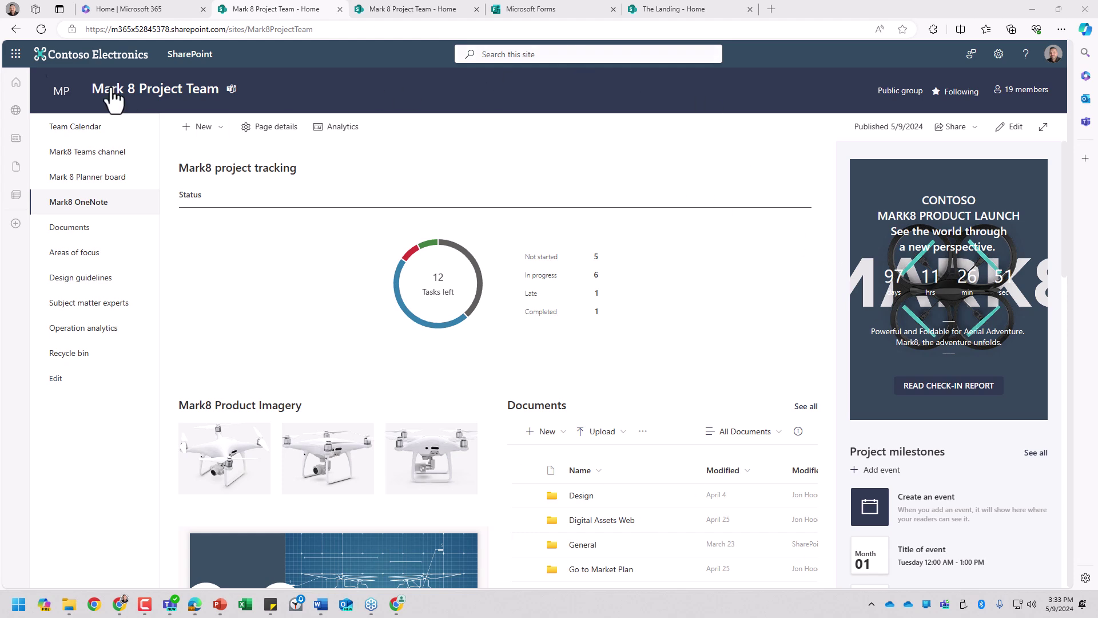
pyautogui.click(23, 57)
pyautogui.click(151, 190)
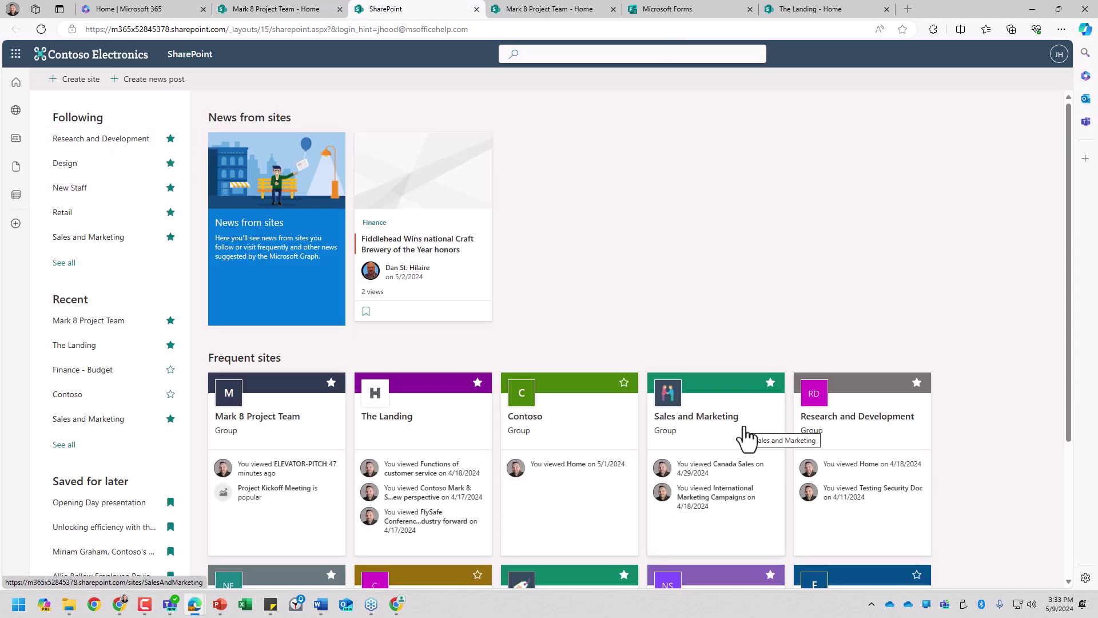
# Step: Search all of SharePoint for 'retail', filter results to Sites, and open the Retail site
pyautogui.click(558, 59)
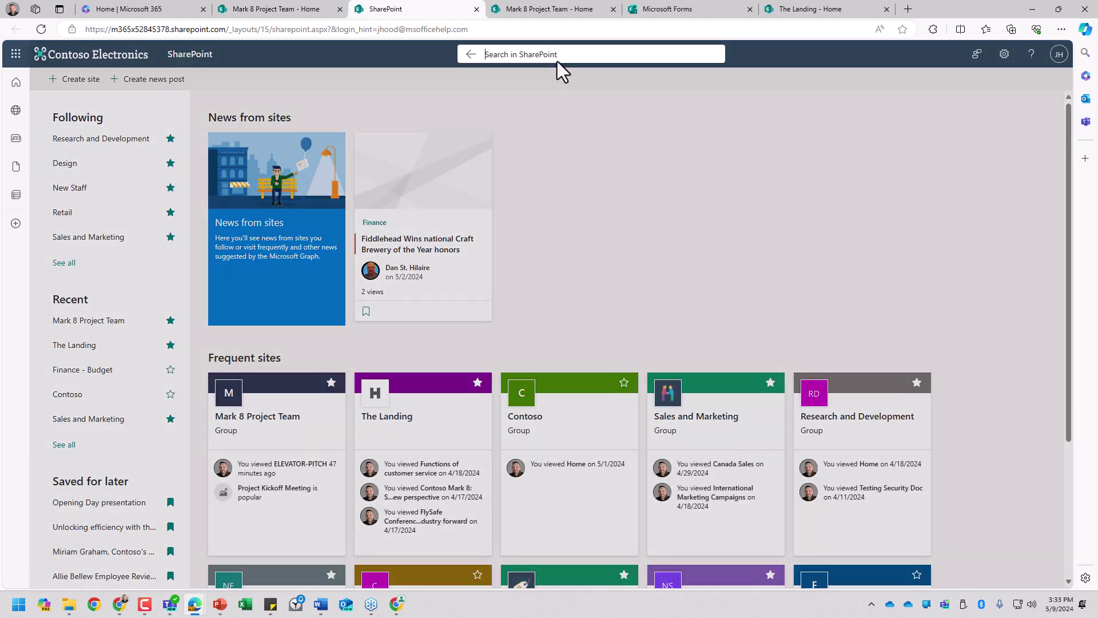
pyautogui.write('re')
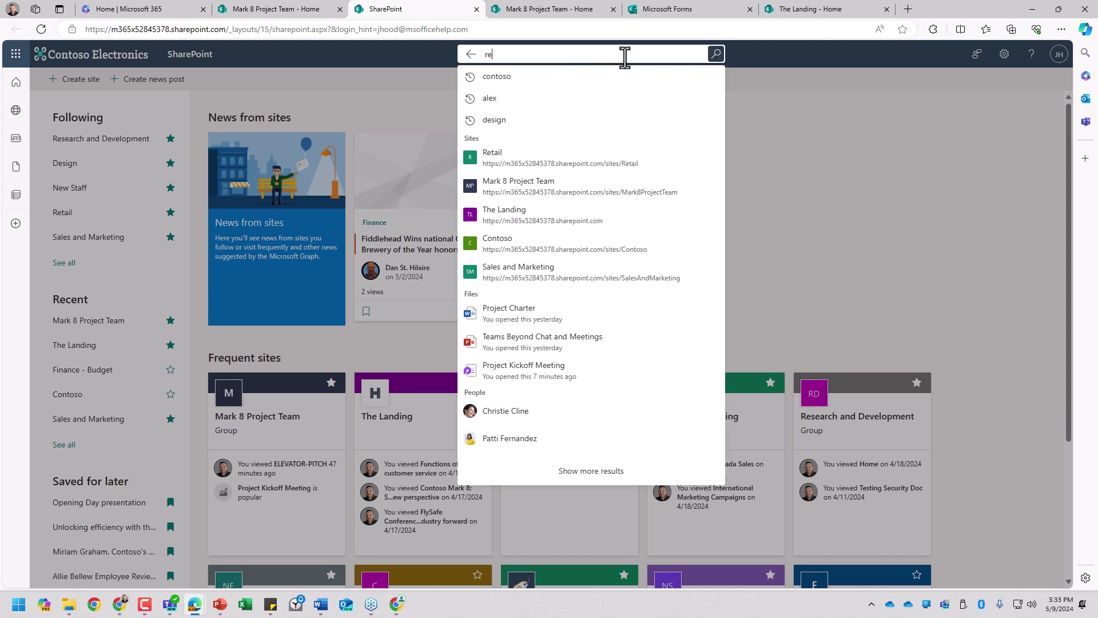
pyautogui.write('tail')
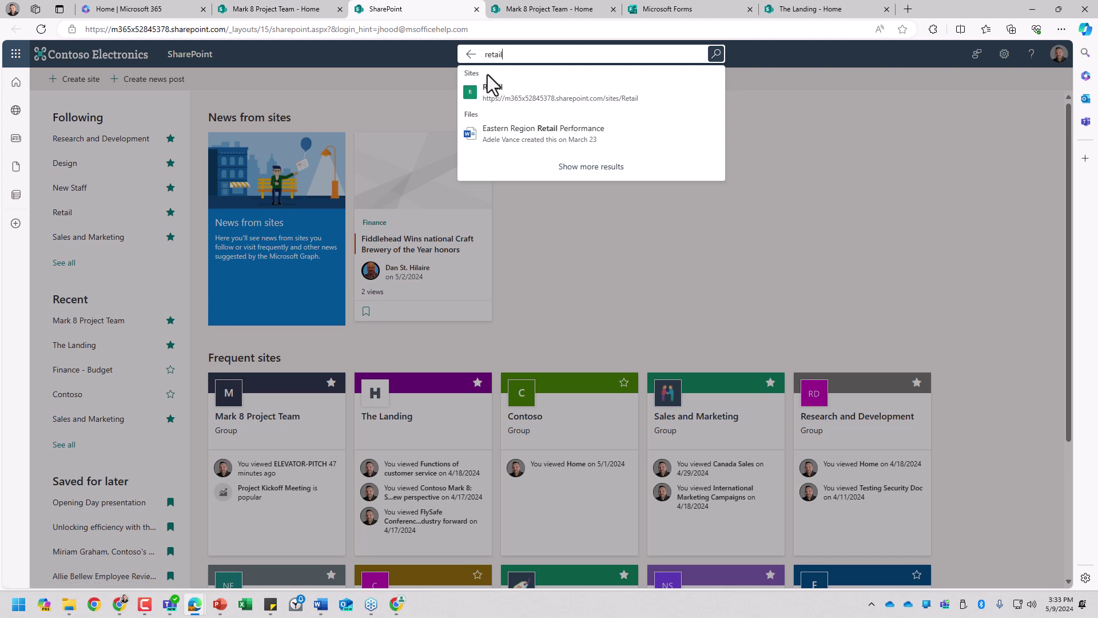
pyautogui.click(716, 55)
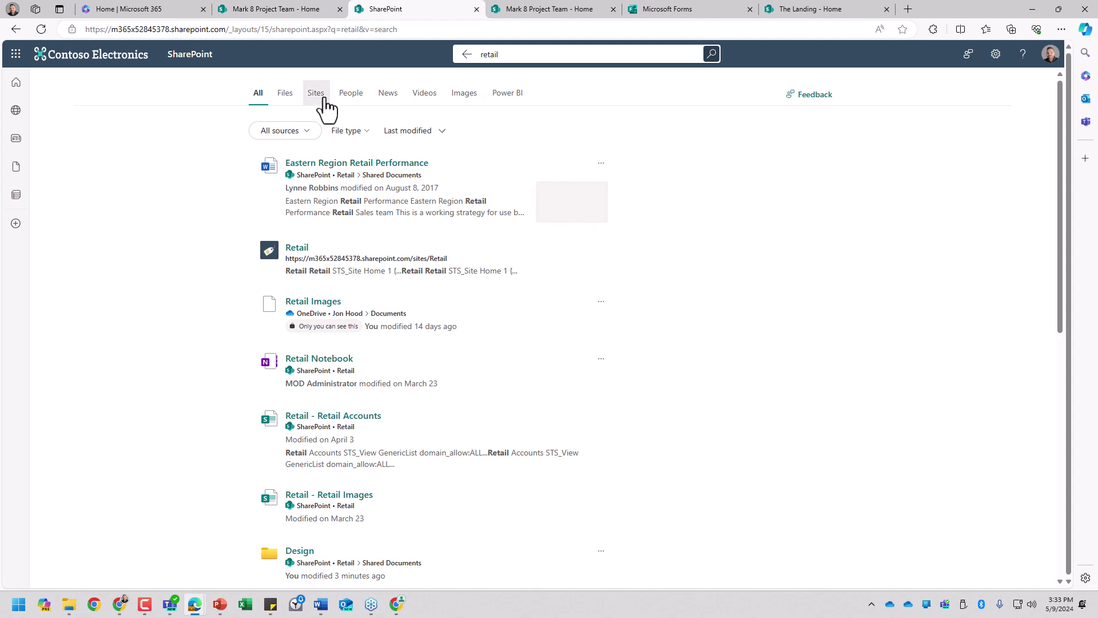
pyautogui.click(320, 102)
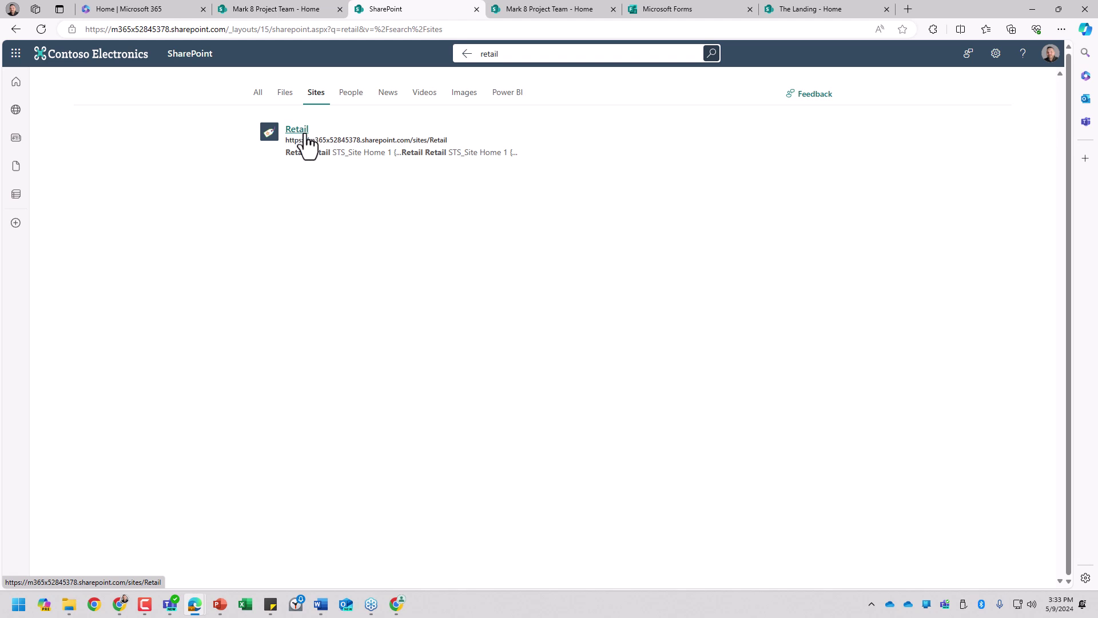
pyautogui.click(305, 136)
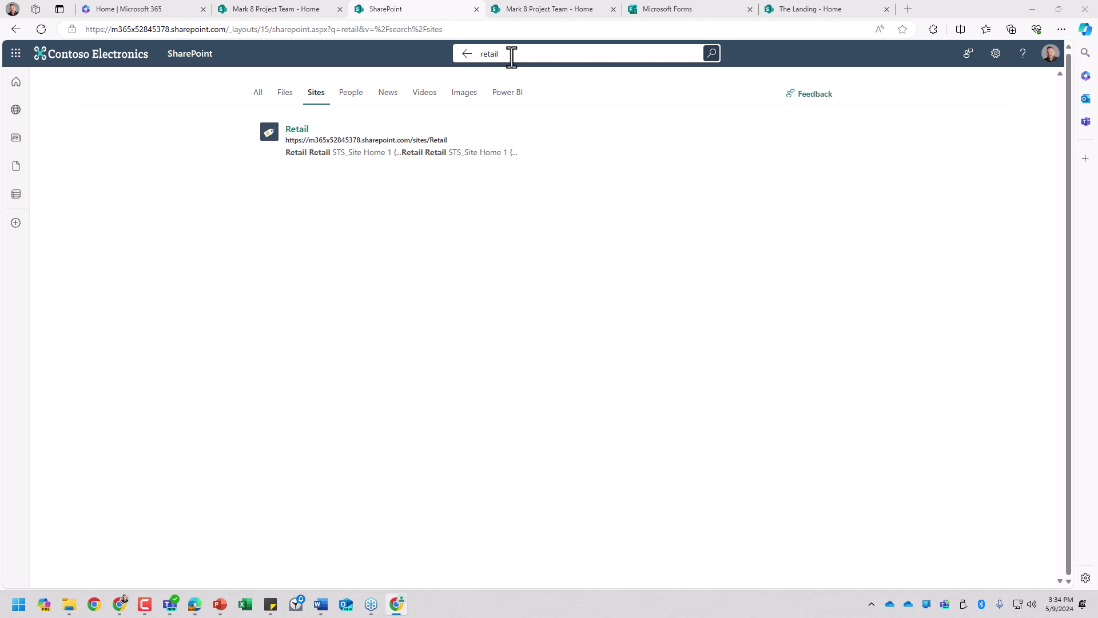
# Step: Search SharePoint for 'contentclass:STS_Site' to list Mark 8 Project Team, The Landing, Retail and Contoso
pyautogui.click(510, 54)
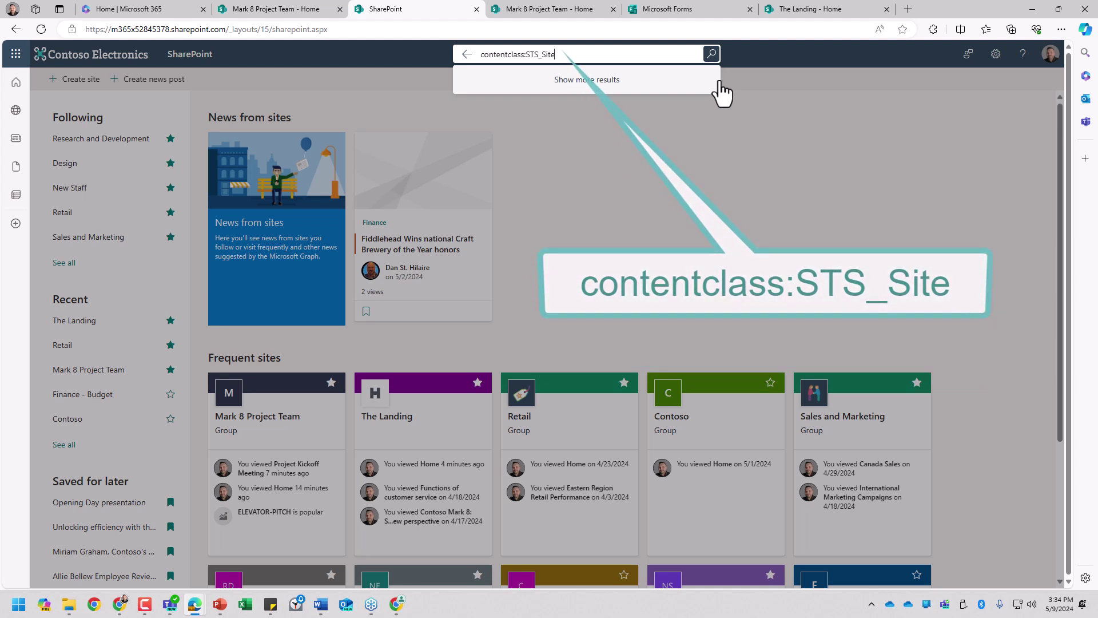
pyautogui.click(719, 82)
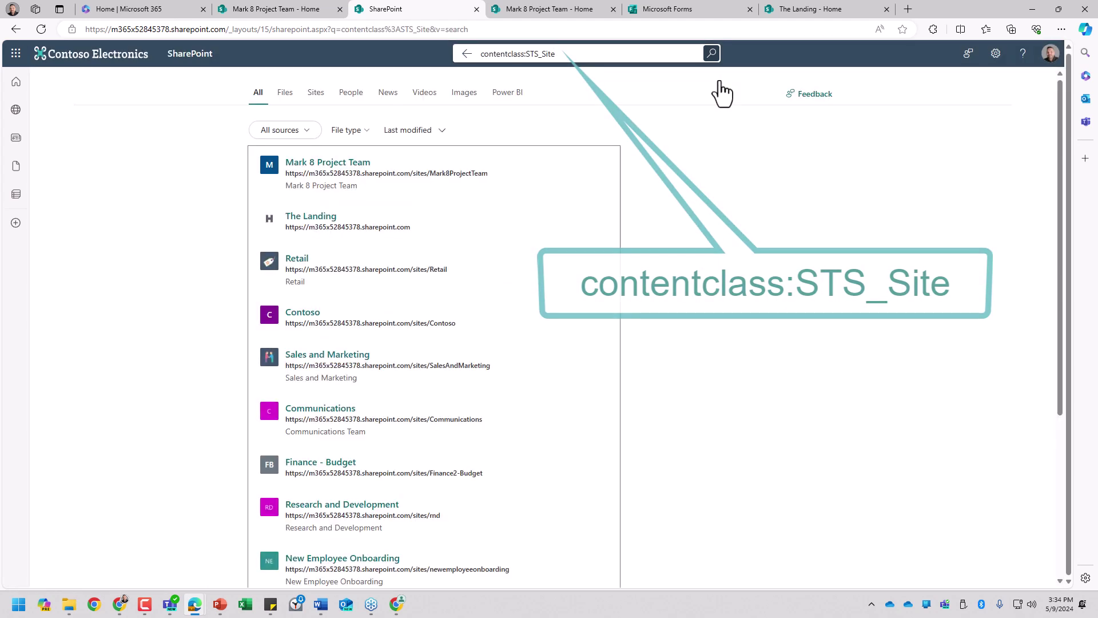
pyautogui.click(568, 53)
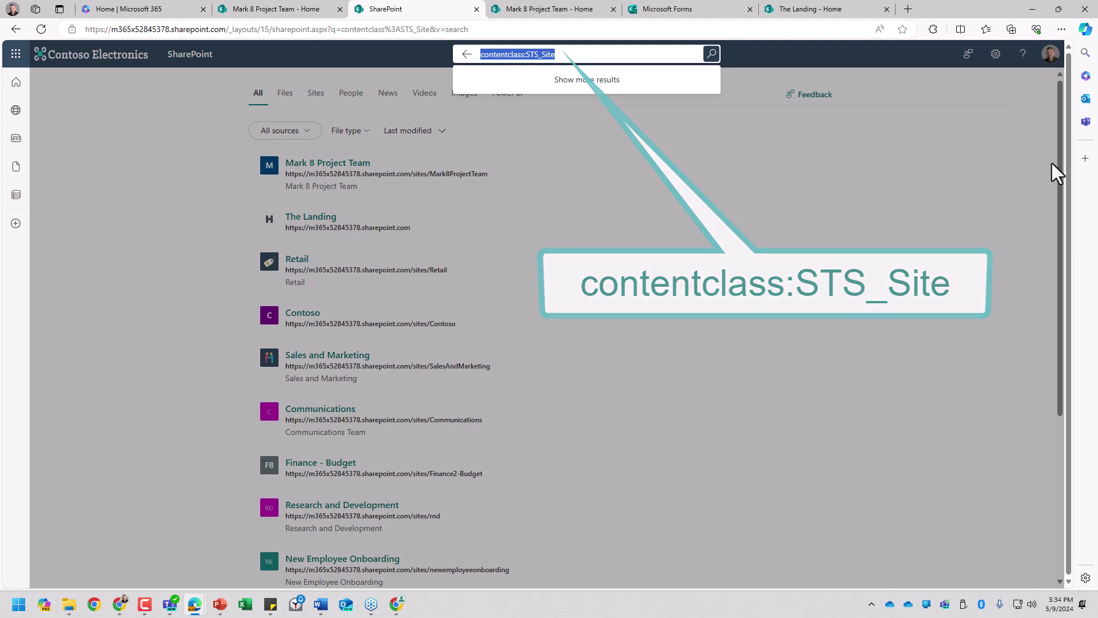
pyautogui.click(866, 183)
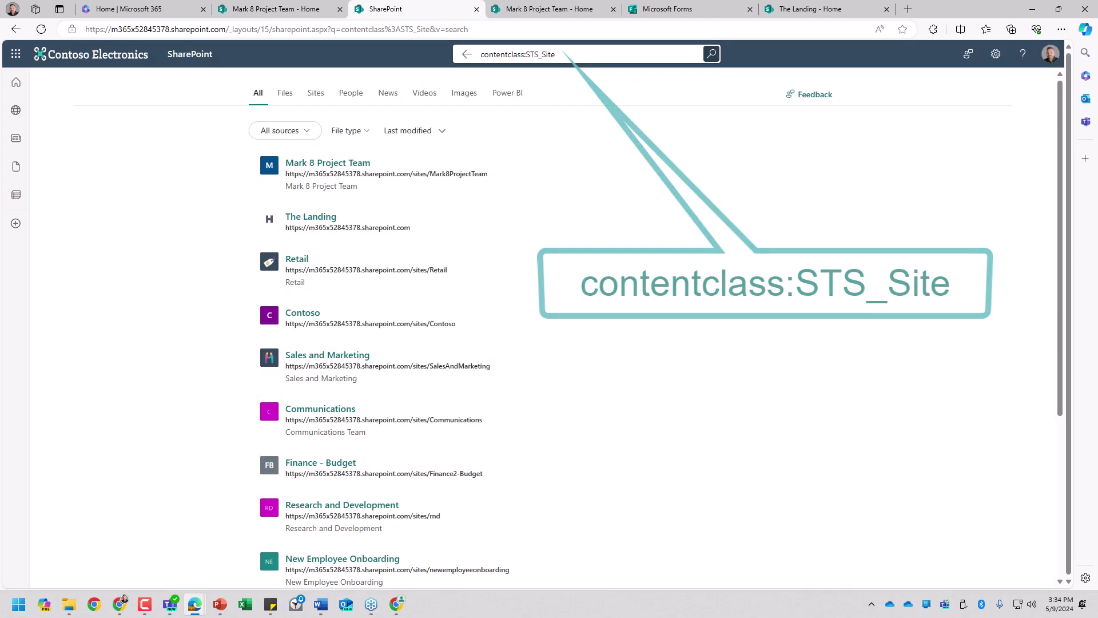